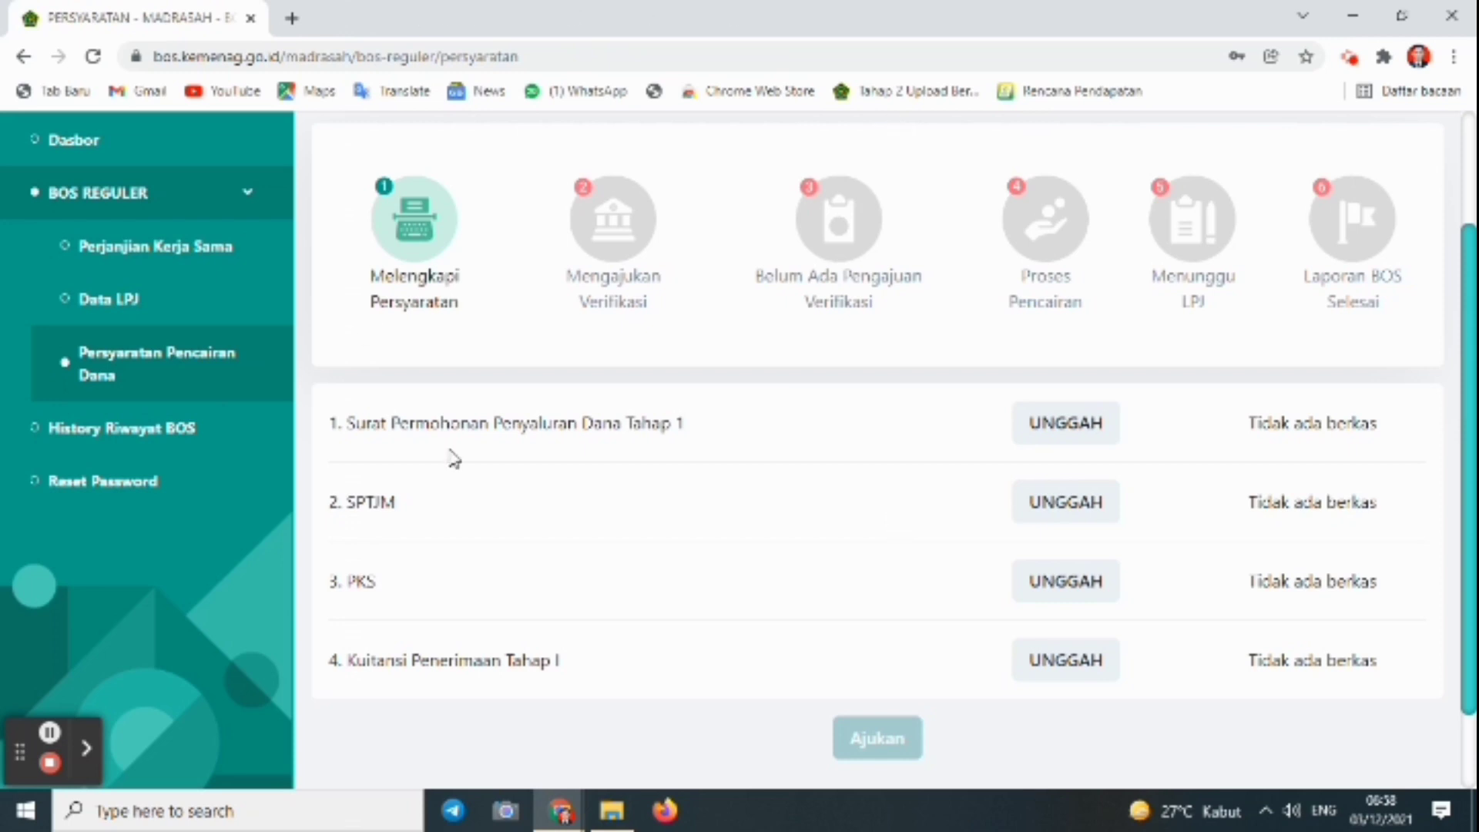
Step: Check the prepared files in the Persyaratan Pencairan Tahap I folder in File Explorer and return to the requirements page in Chrome
{"action": "left_click", "coordinate": [612, 810]}
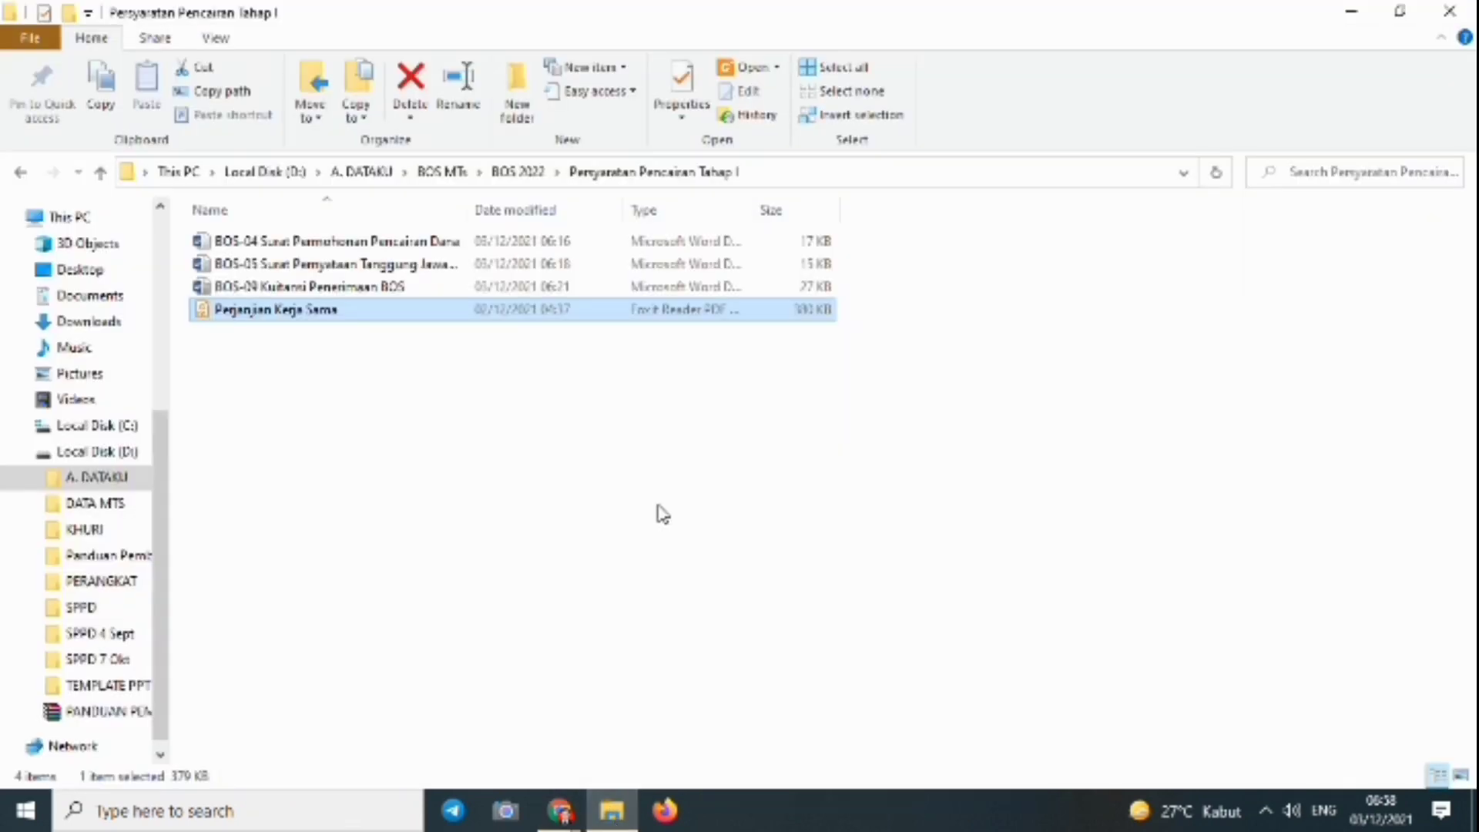
{"action": "left_click", "coordinate": [362, 515]}
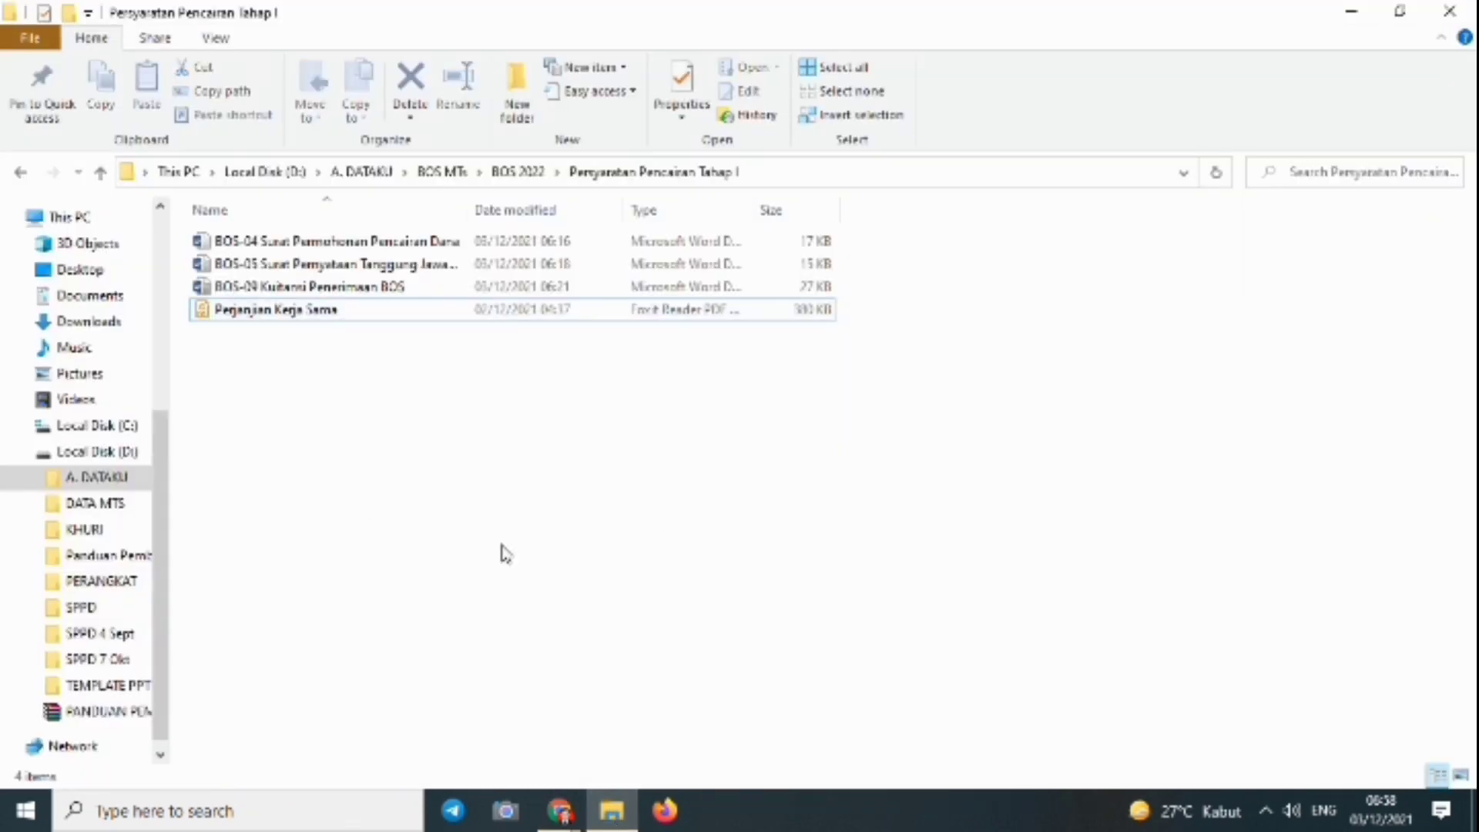
{"action": "left_click", "coordinate": [560, 808]}
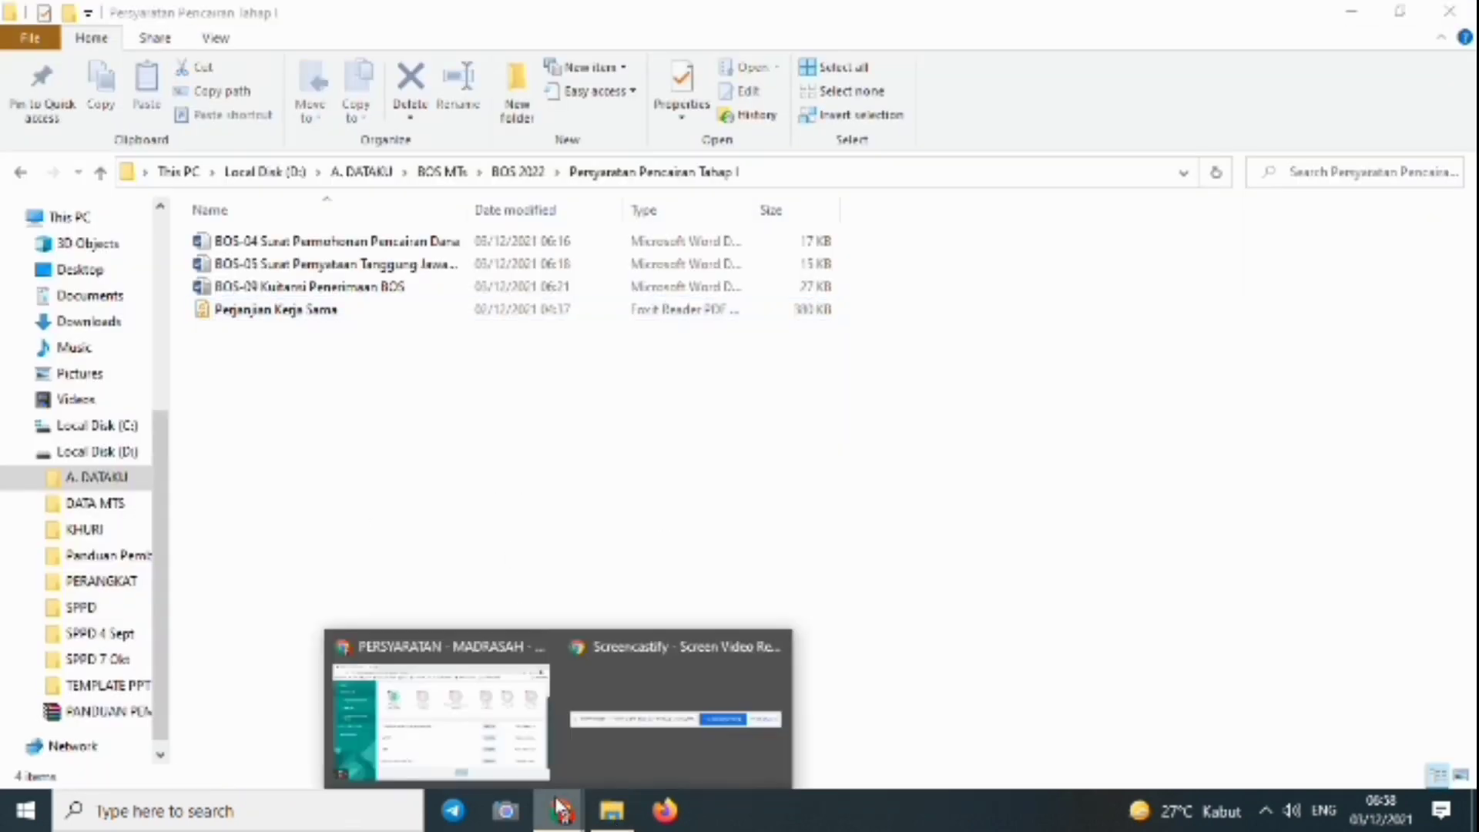
{"action": "left_click", "coordinate": [421, 701]}
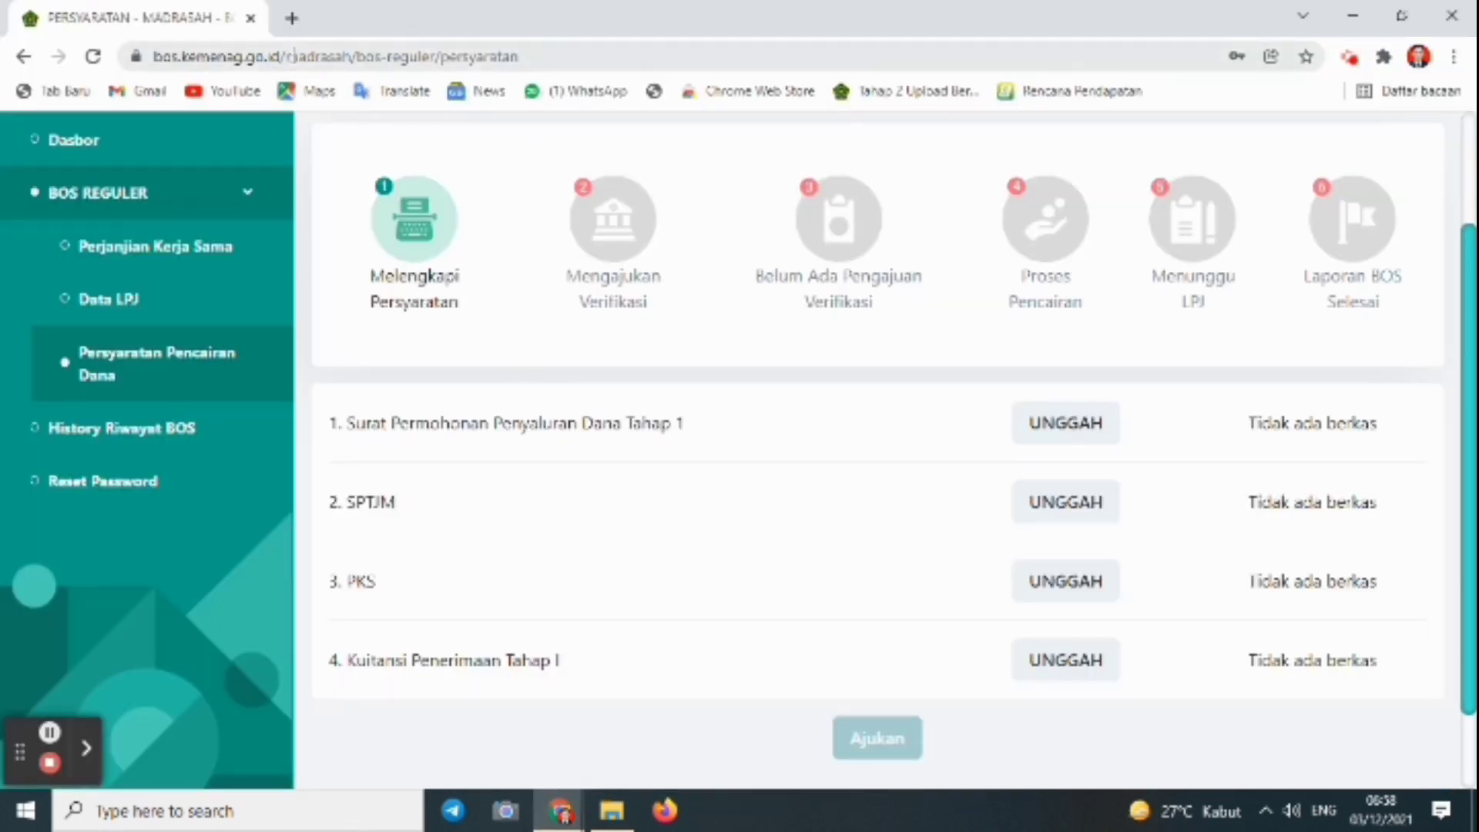
Step: Open bos.kemenag.go.id in a new browser tab and dismiss the Informasi Penting notice
{"action": "left_click", "coordinate": [291, 18]}
{"action": "type", "text": "b"}
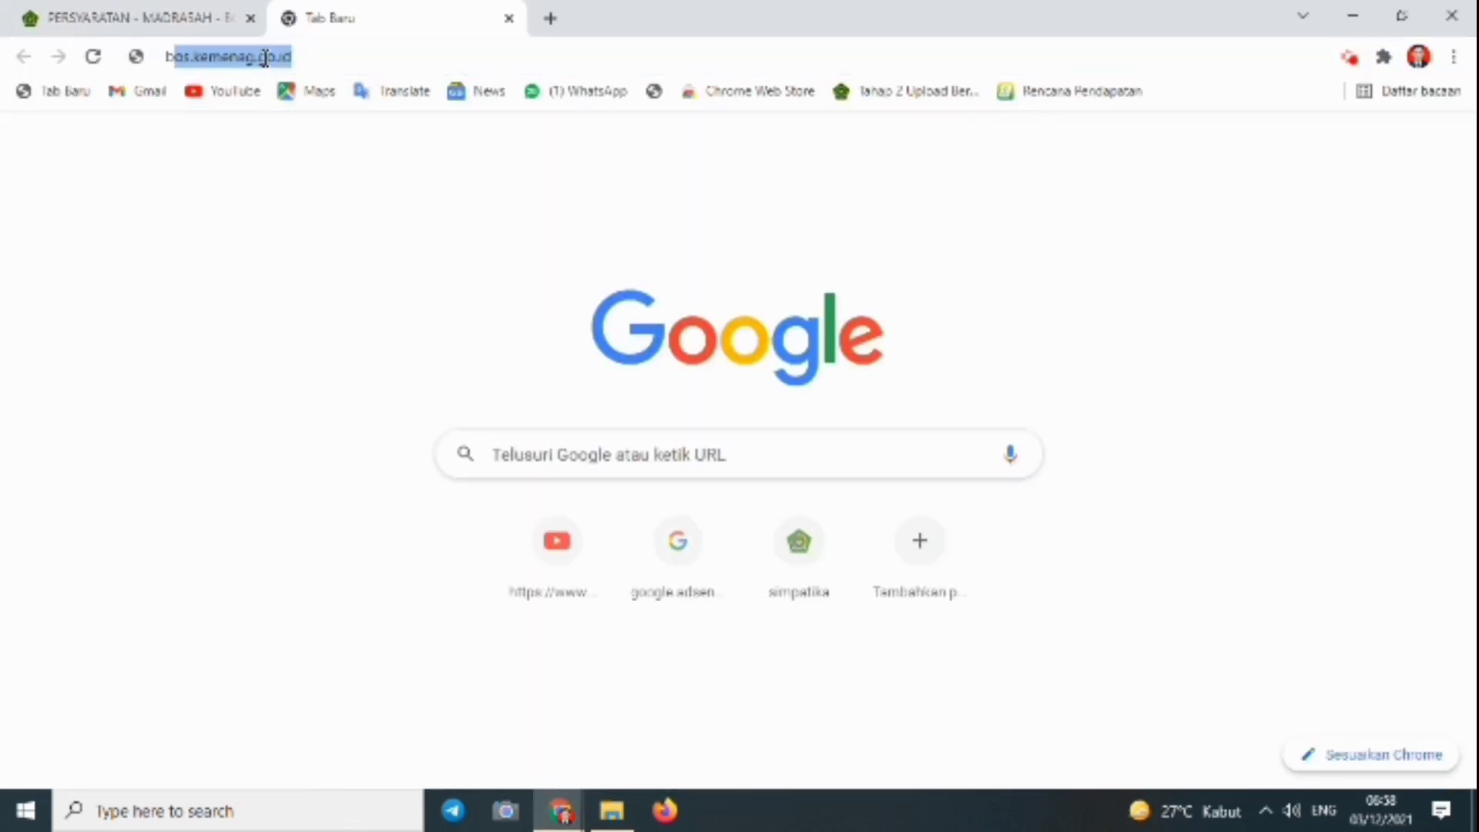
{"action": "key", "text": "Return"}
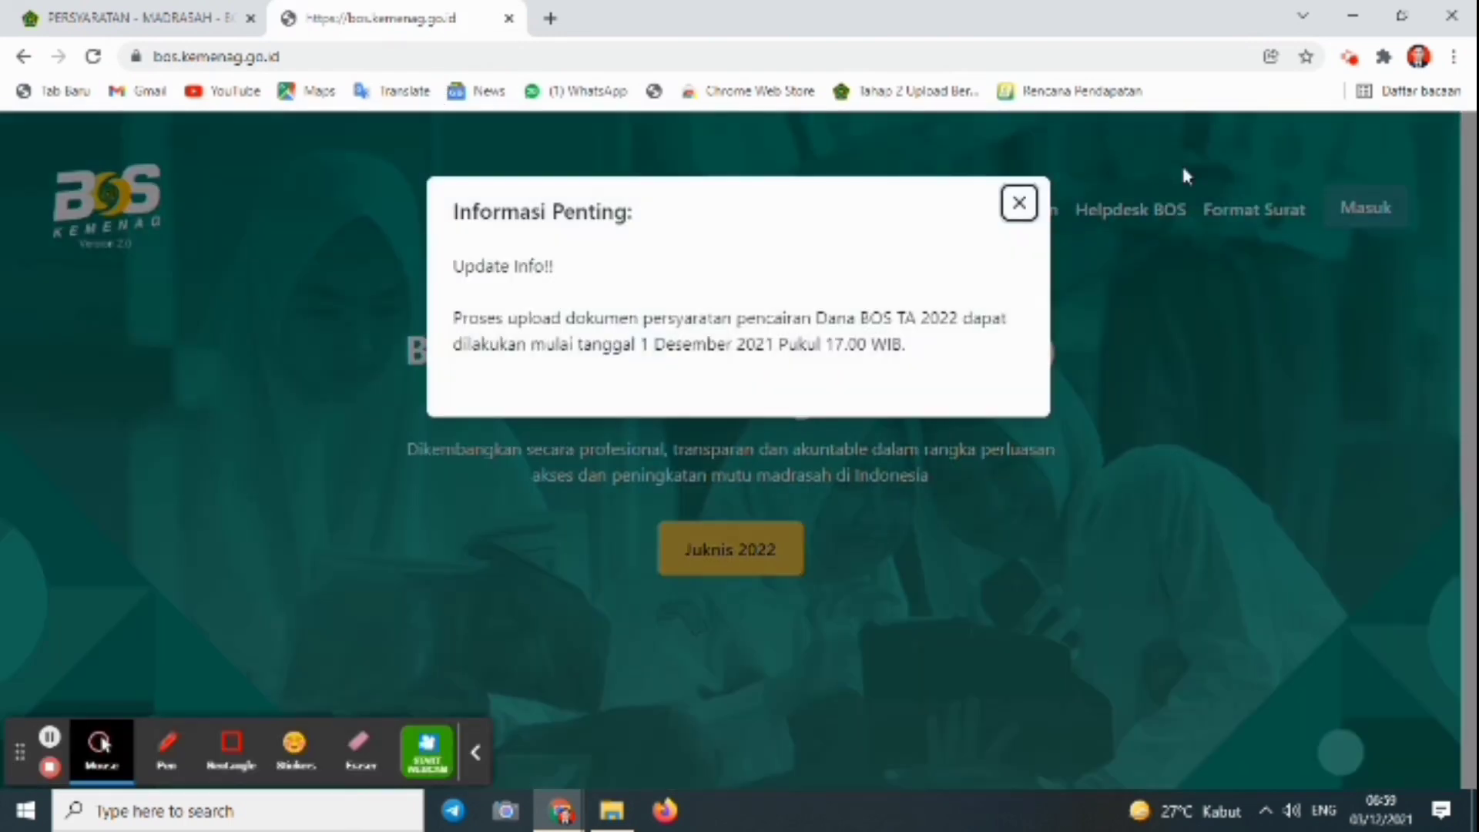
{"action": "left_click", "coordinate": [1018, 205]}
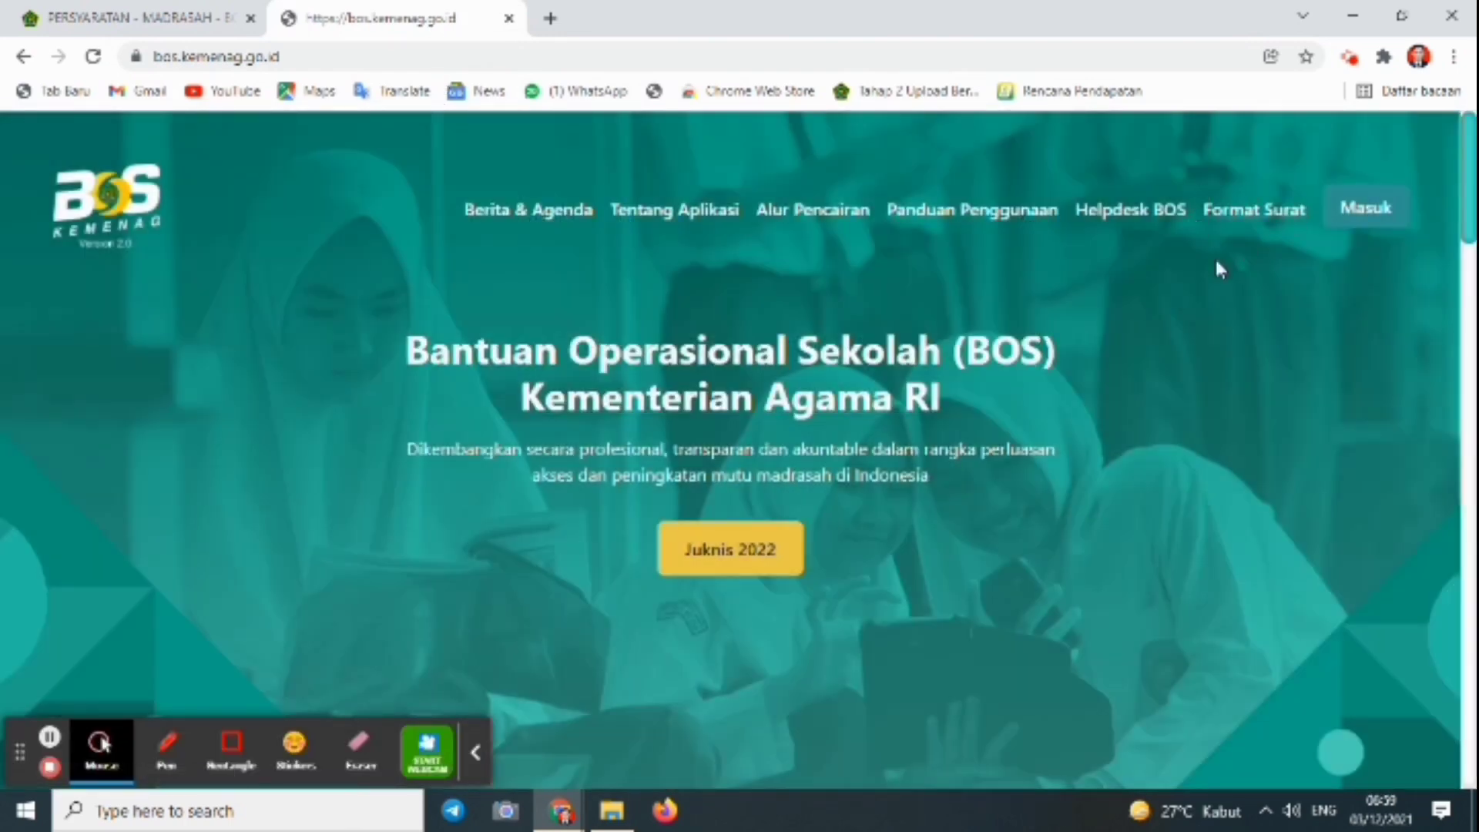
{"action": "left_click", "coordinate": [473, 761]}
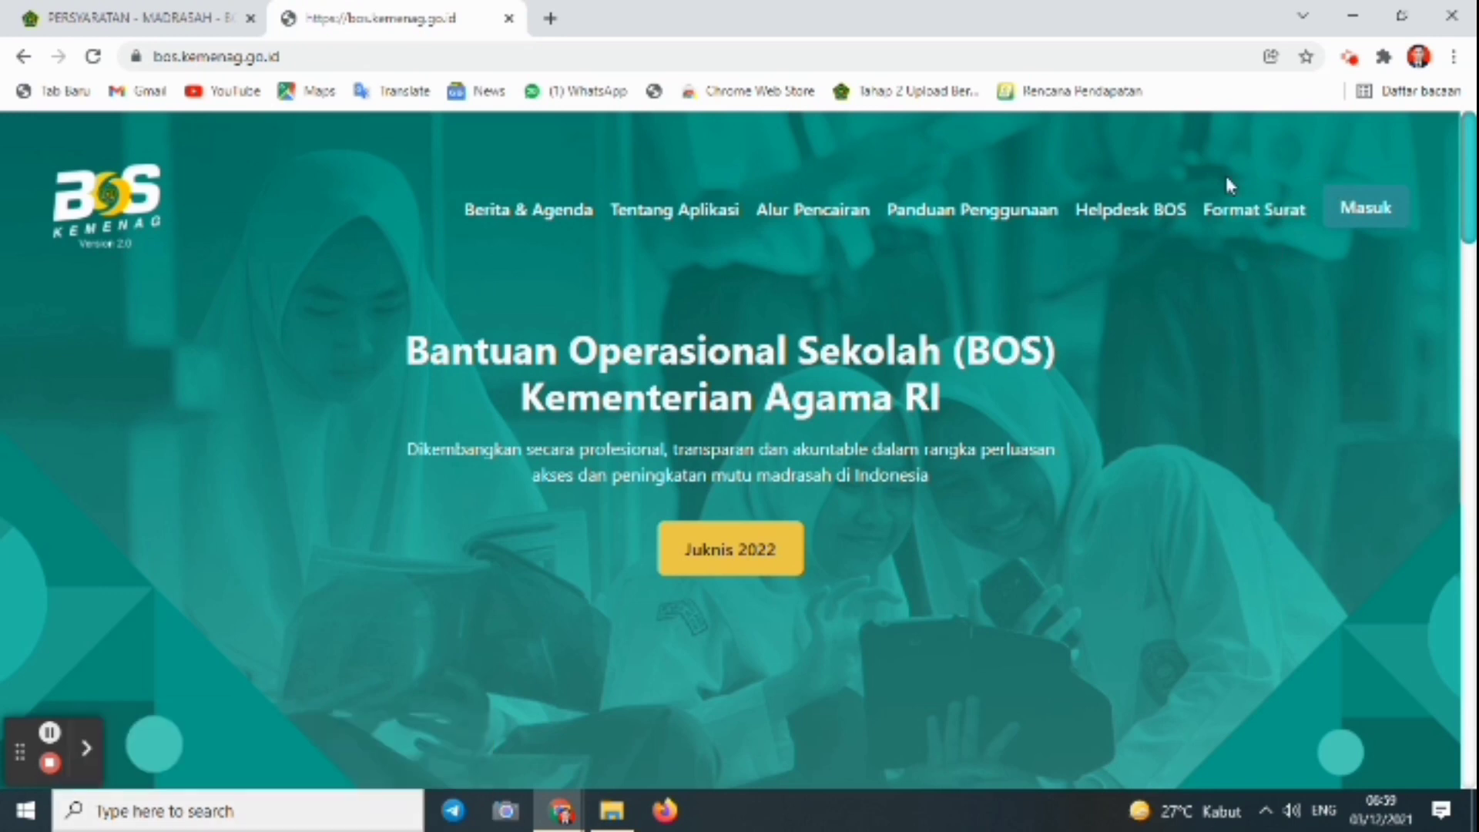
Step: Open the Format Surat folder from the BOS site and compare its form templates with the list on the requirements page
{"action": "left_click", "coordinate": [1259, 222]}
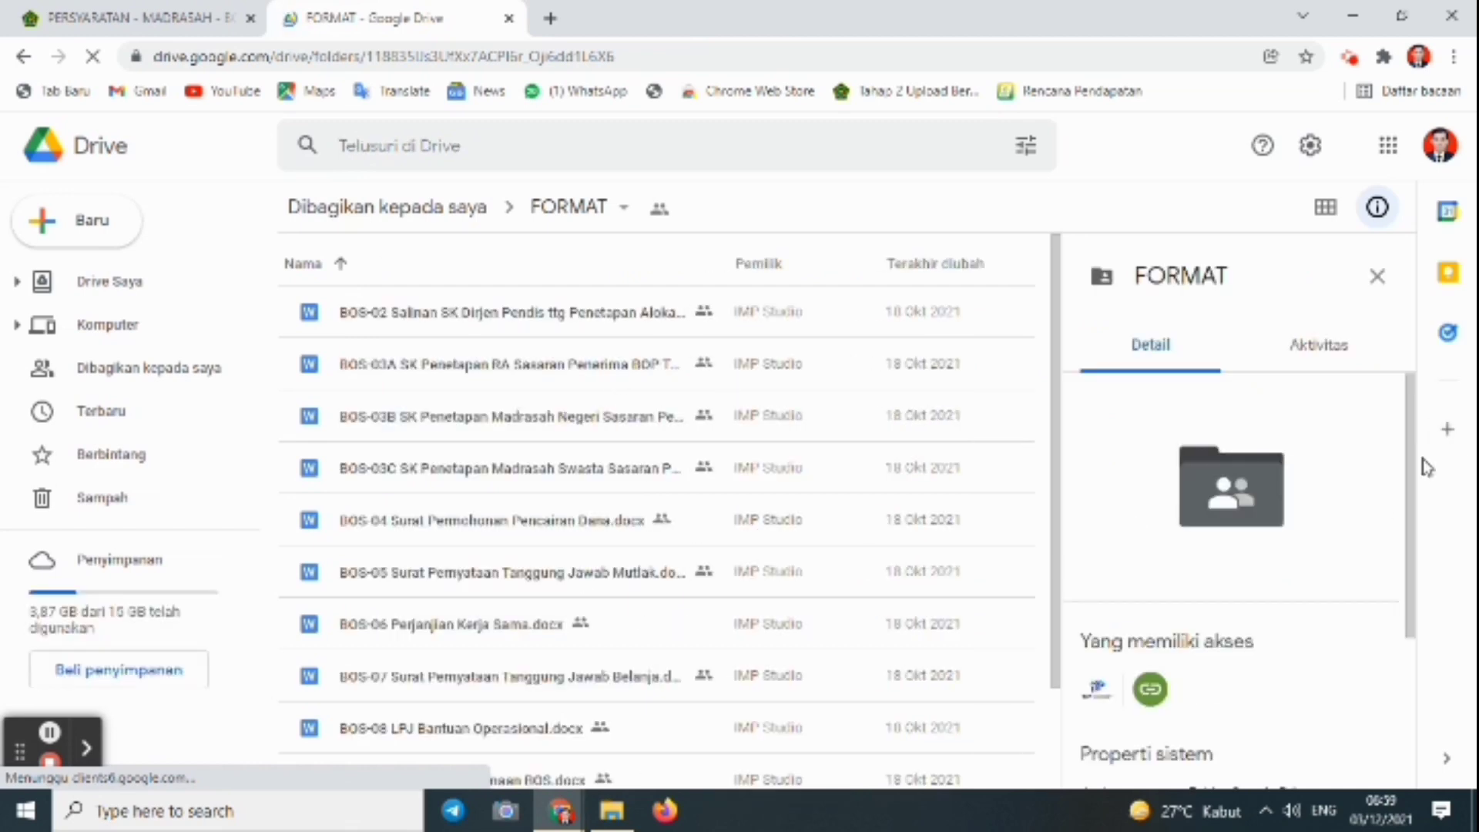
{"action": "scroll", "coordinate": [1248, 440], "scroll_direction": "down", "scroll_amount": 1}
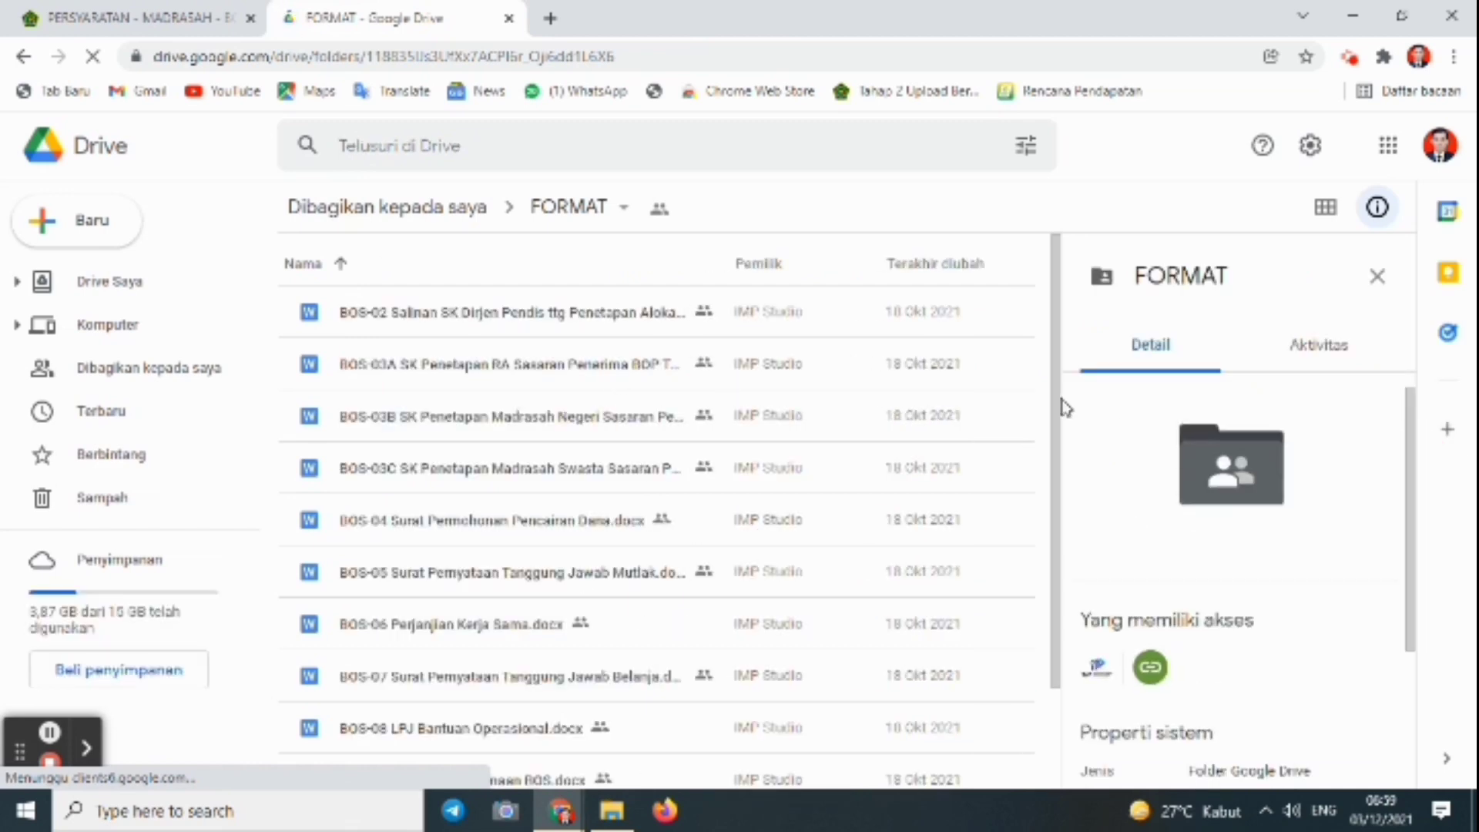
{"action": "left_click_drag", "start_coordinate": [1062, 404], "coordinate": [1041, 524]}
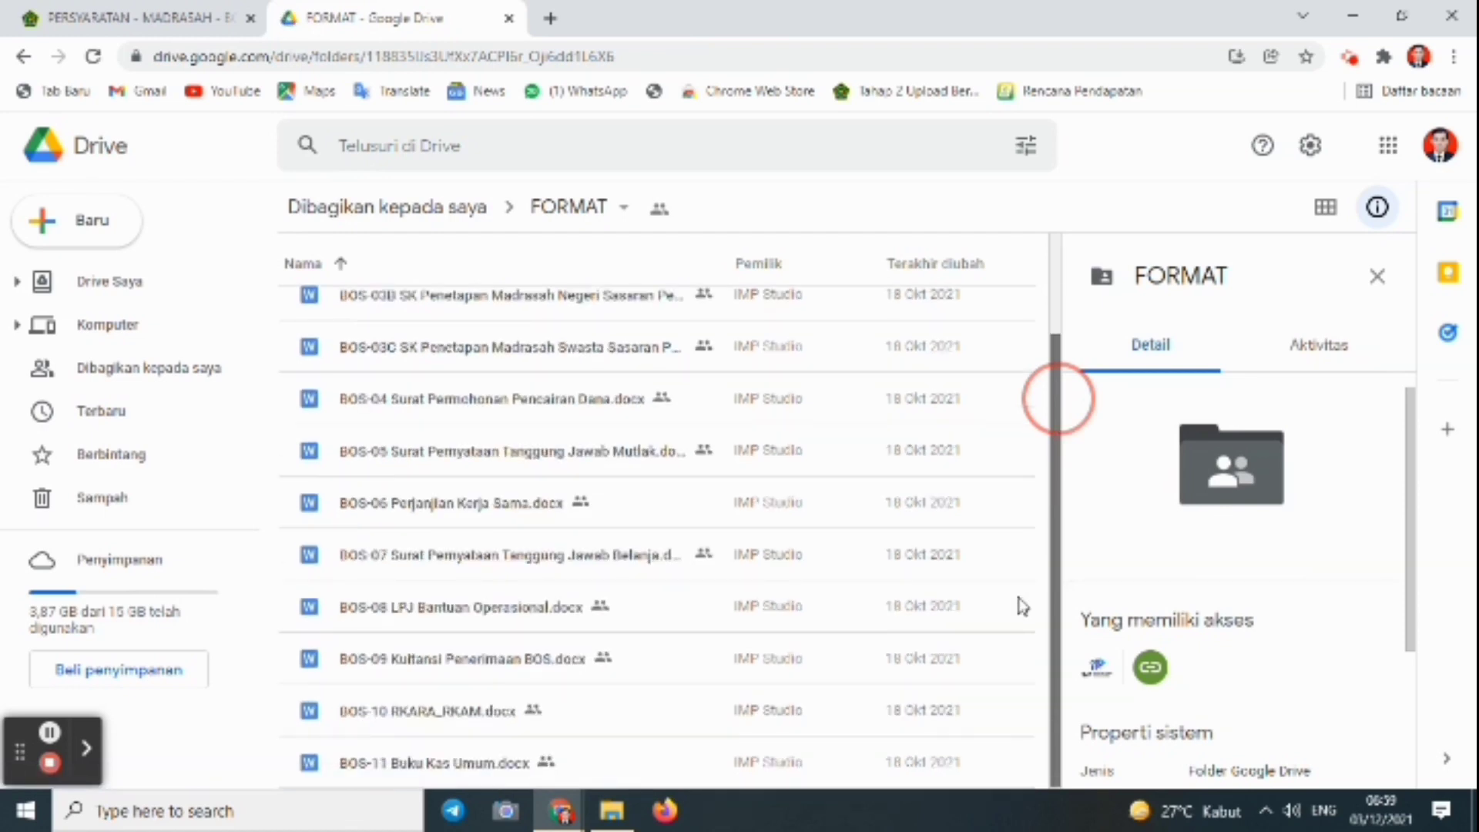
{"action": "scroll", "coordinate": [1037, 390], "scroll_direction": "up", "scroll_amount": 2}
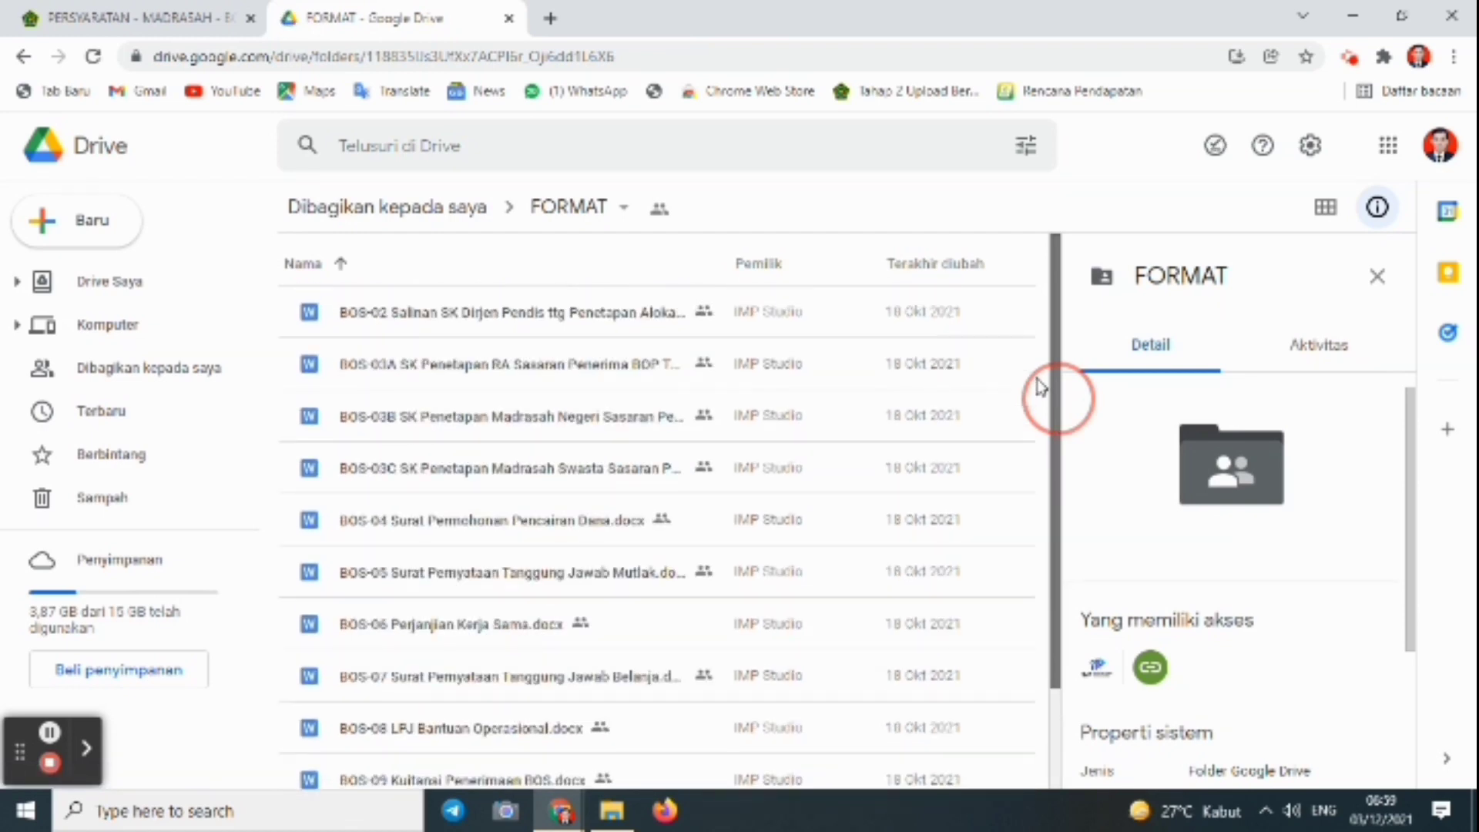
{"action": "left_click", "coordinate": [170, 17]}
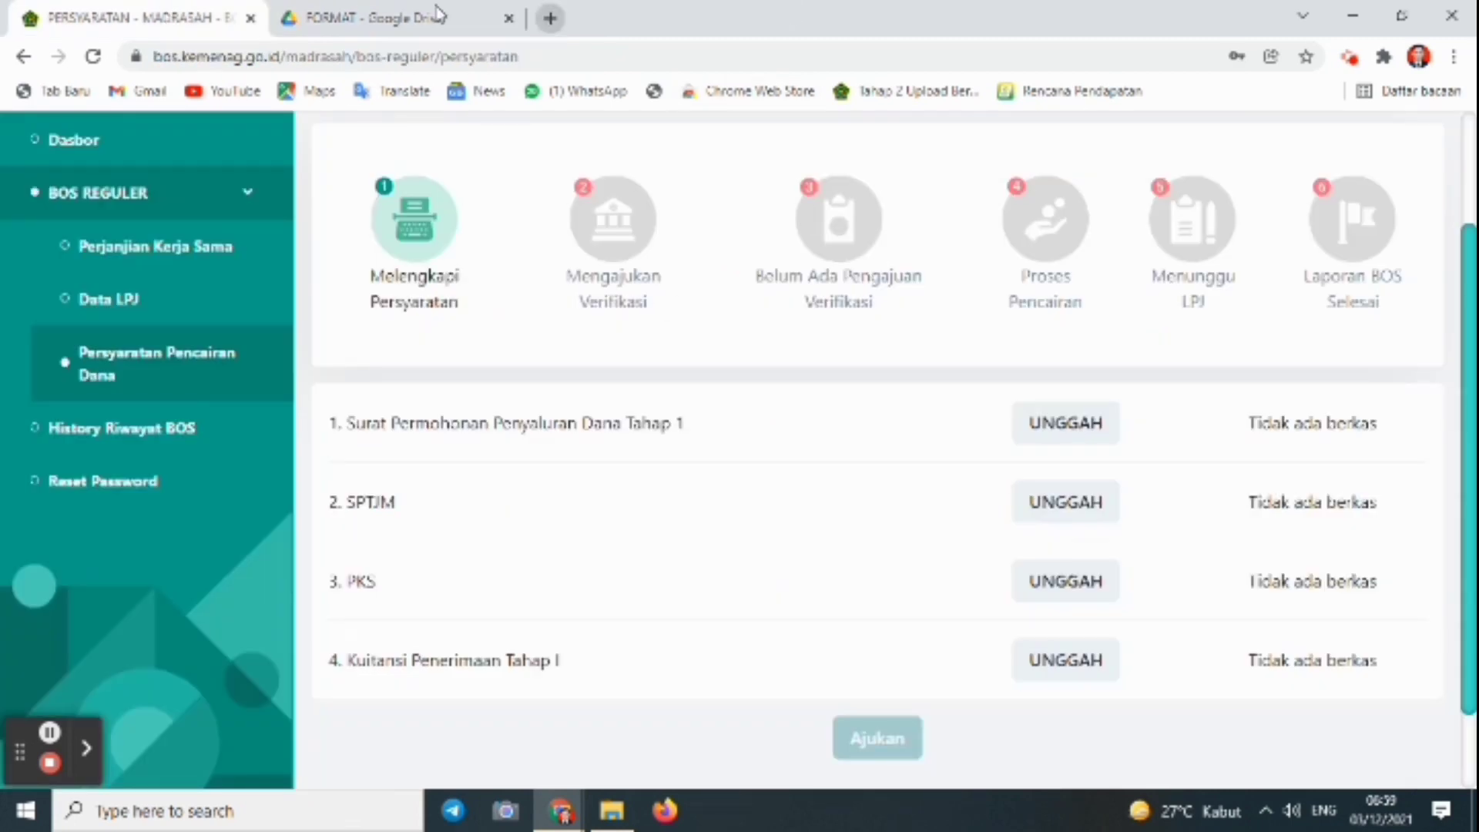
{"action": "left_click", "coordinate": [380, 32]}
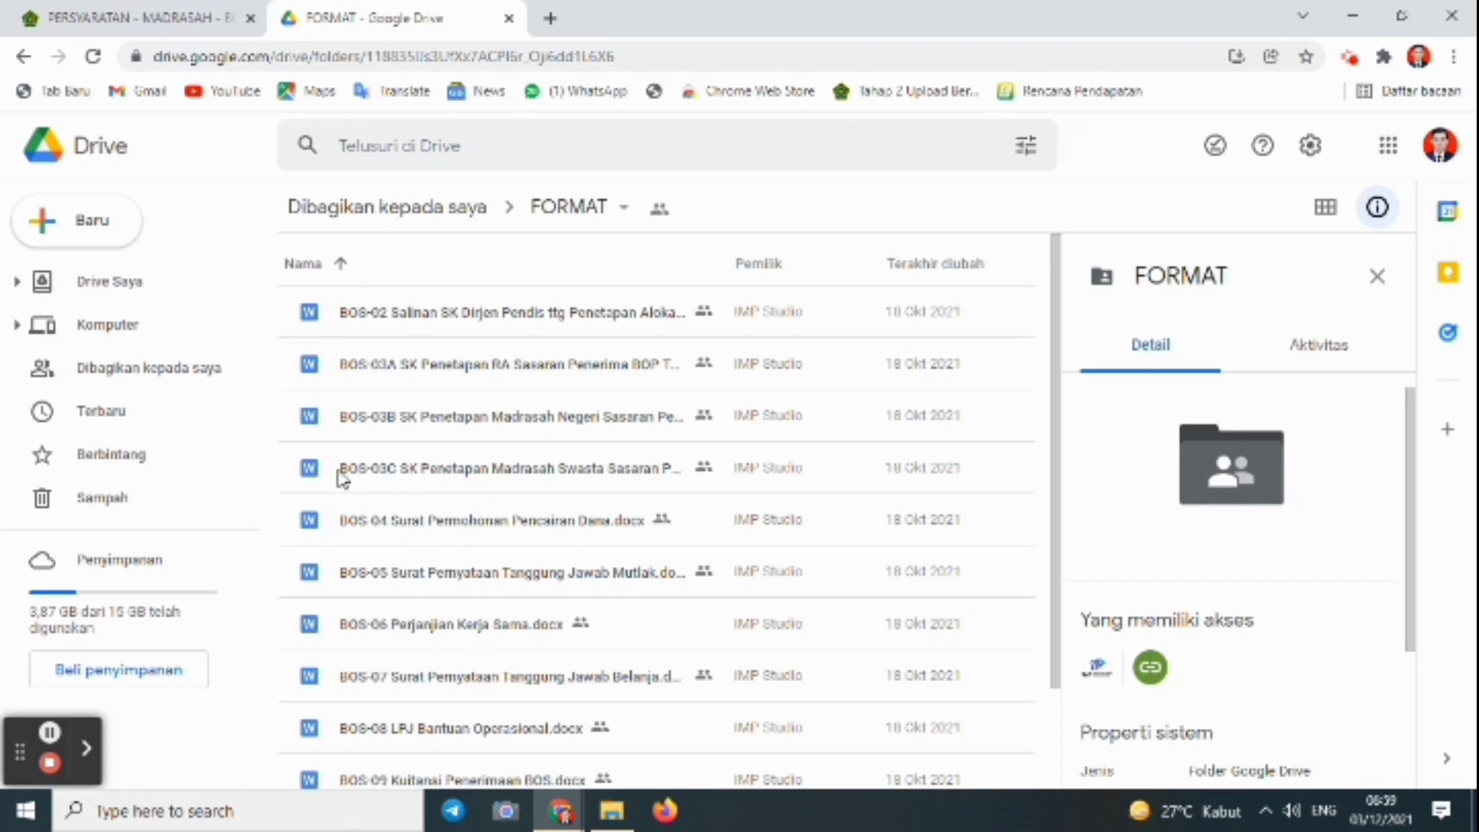
Step: Open BOS-04 Surat Permohonan Pencairan Dana.docx from the FORMAT folder, view its download formats, and close the document
{"action": "double_click", "coordinate": [316, 530]}
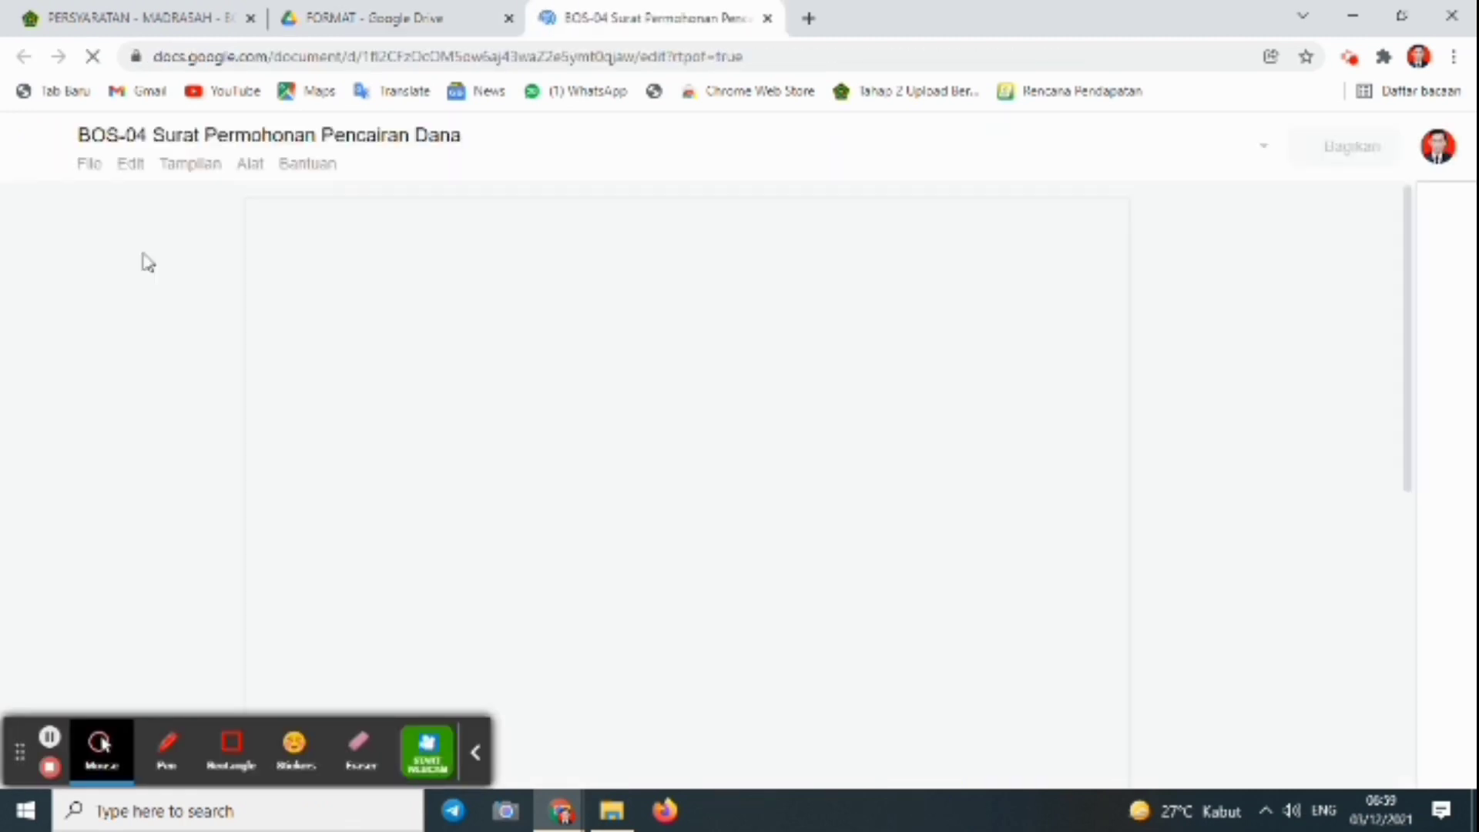
{"action": "left_click", "coordinate": [87, 166]}
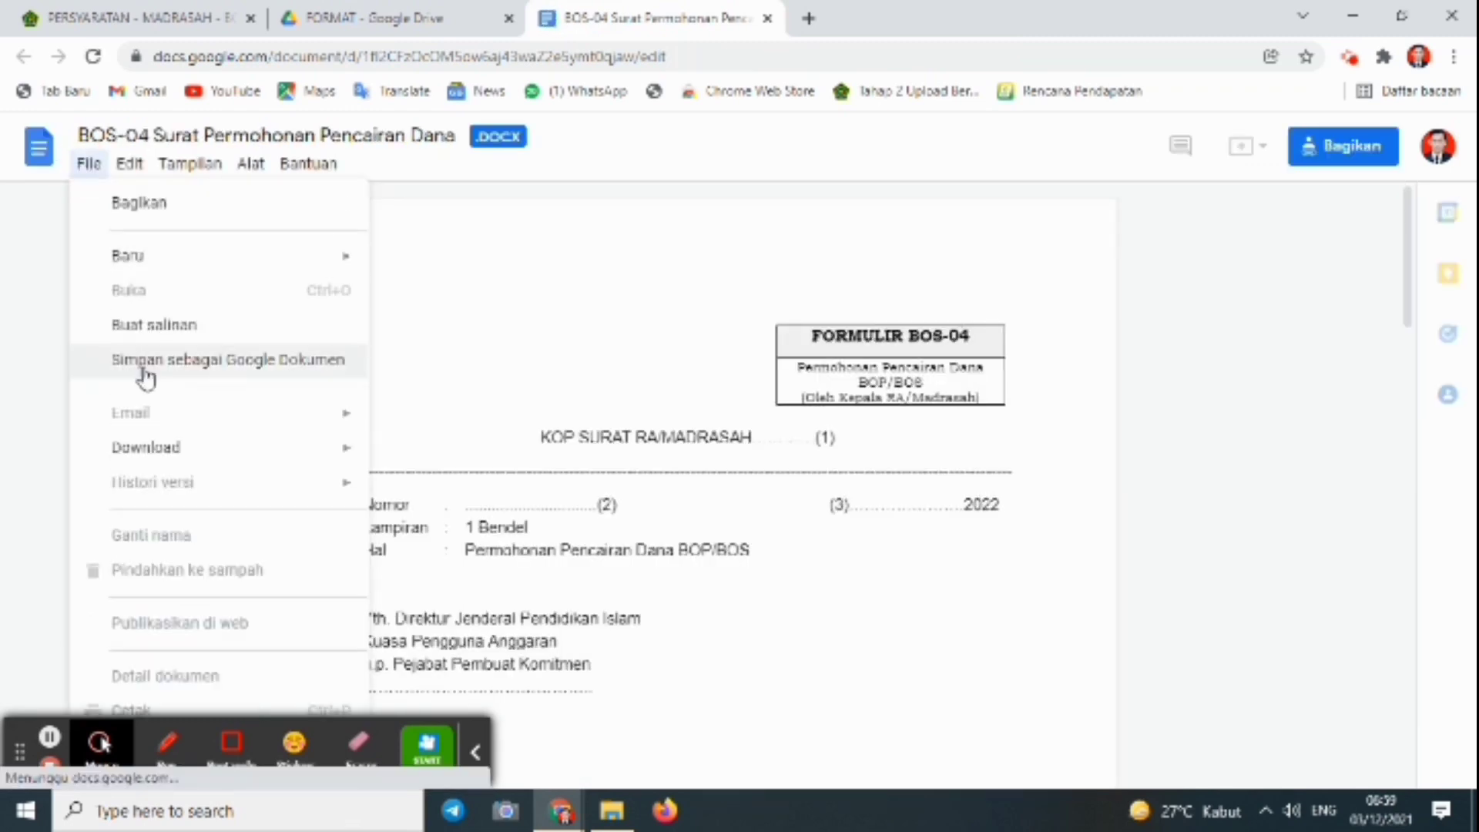
{"action": "mouse_move", "coordinate": [211, 462]}
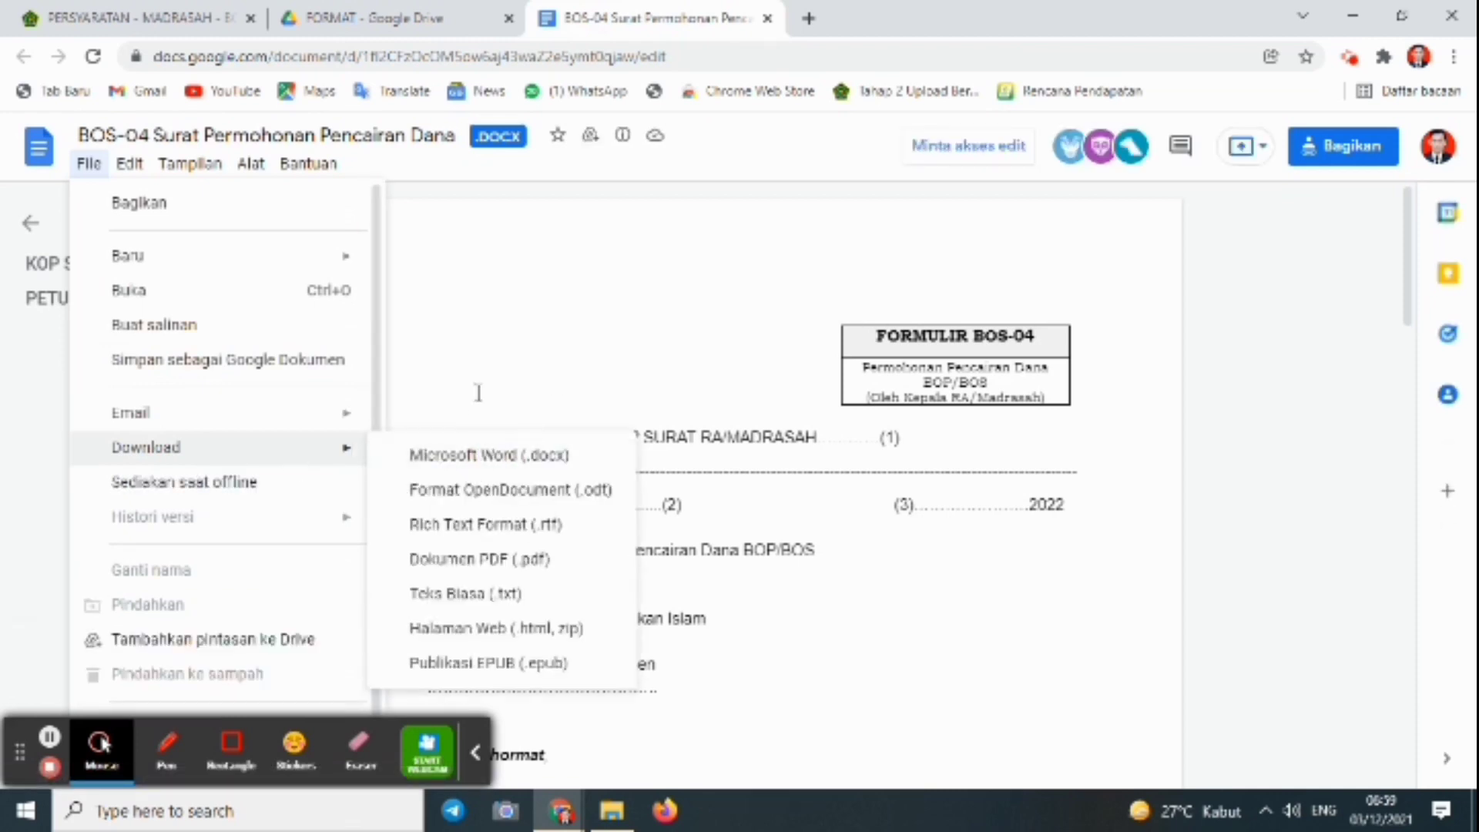
{"action": "left_click", "coordinate": [767, 18]}
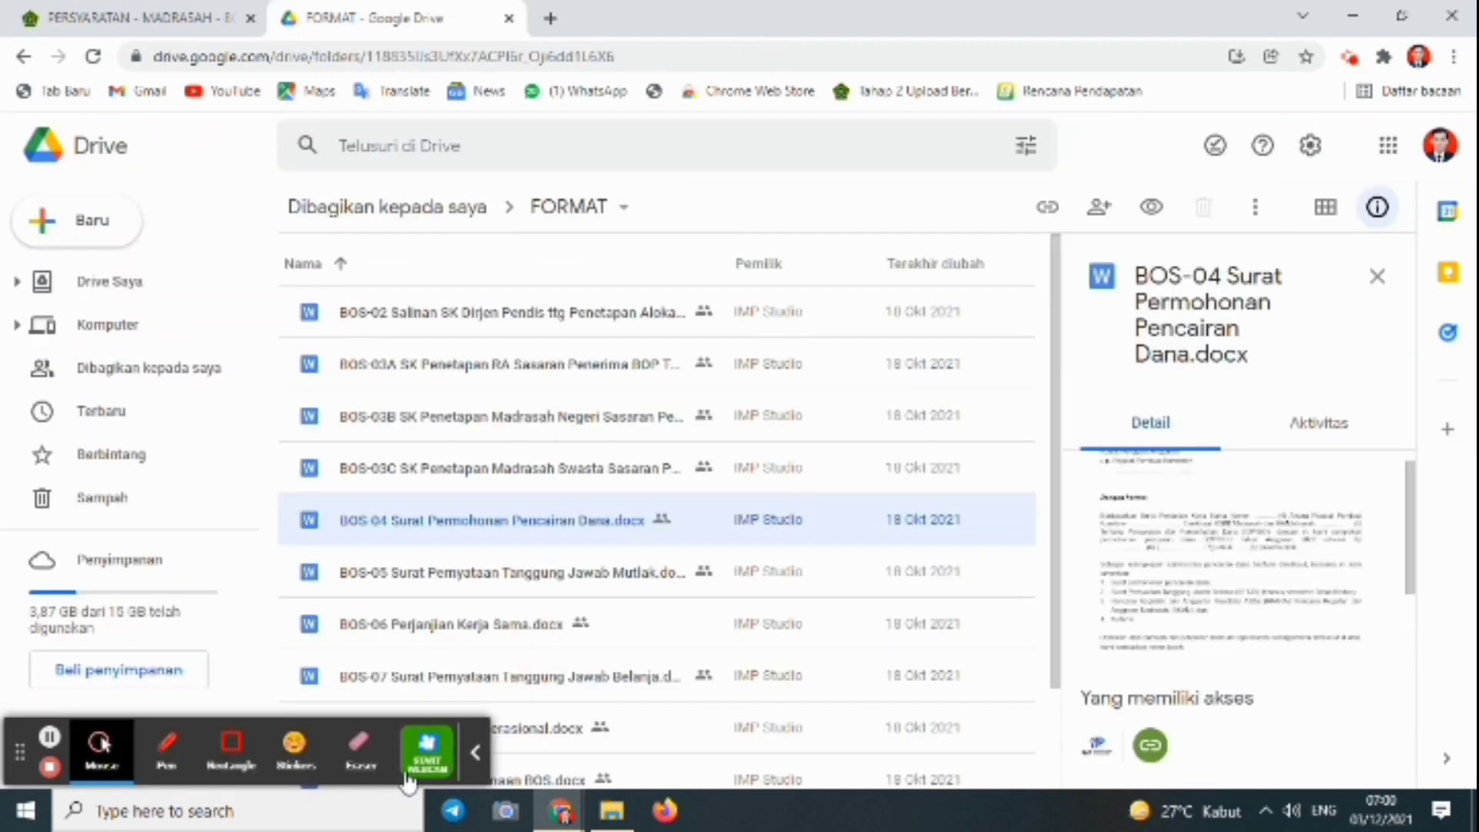
{"action": "left_click", "coordinate": [478, 757]}
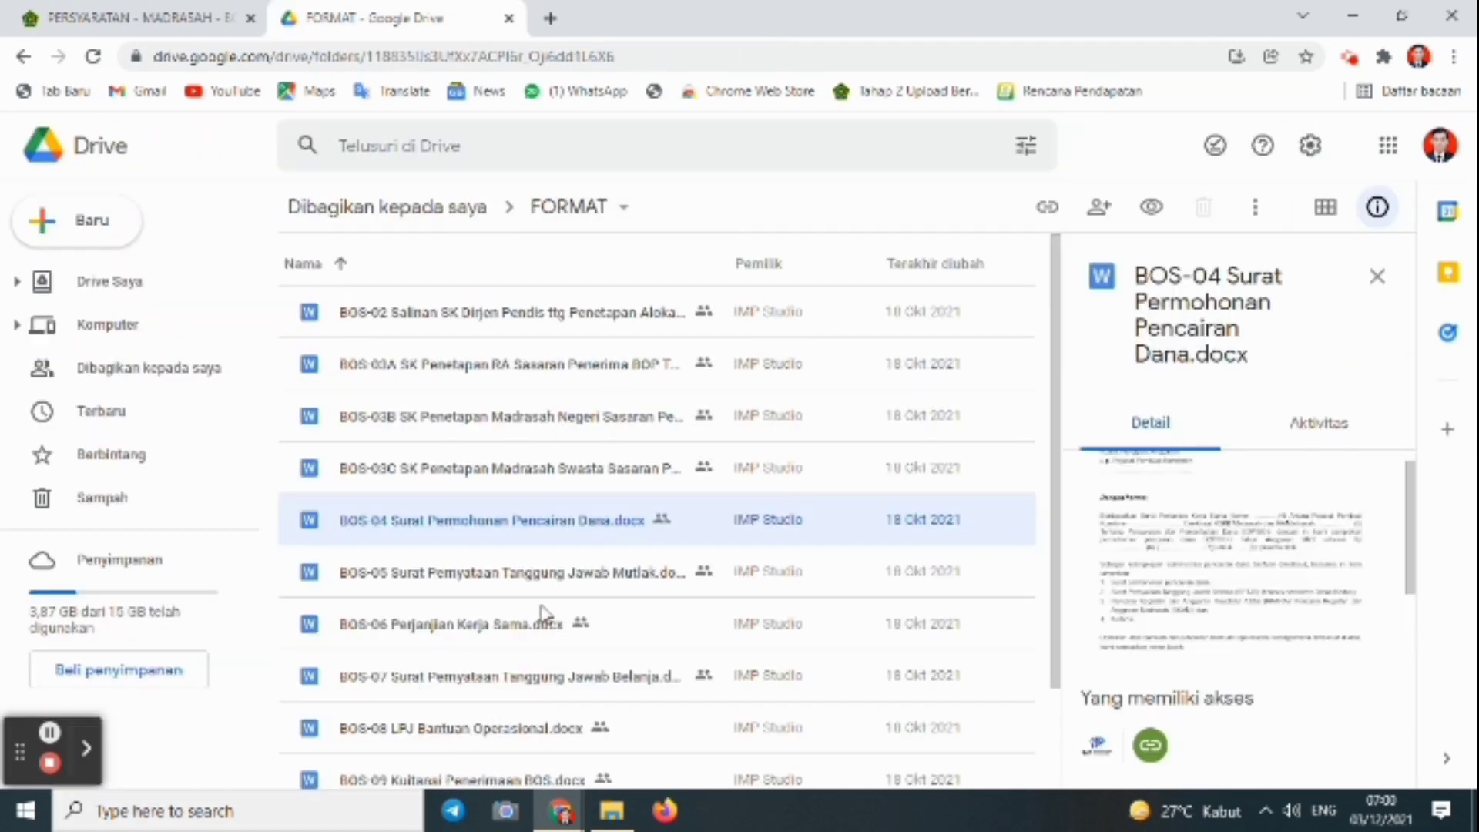
Step: Open the local BOS-04 Surat Permohonan Pencairan Dana document in Word from the Persyaratan Pencairan Tahap I folder
{"action": "left_click", "coordinate": [611, 813]}
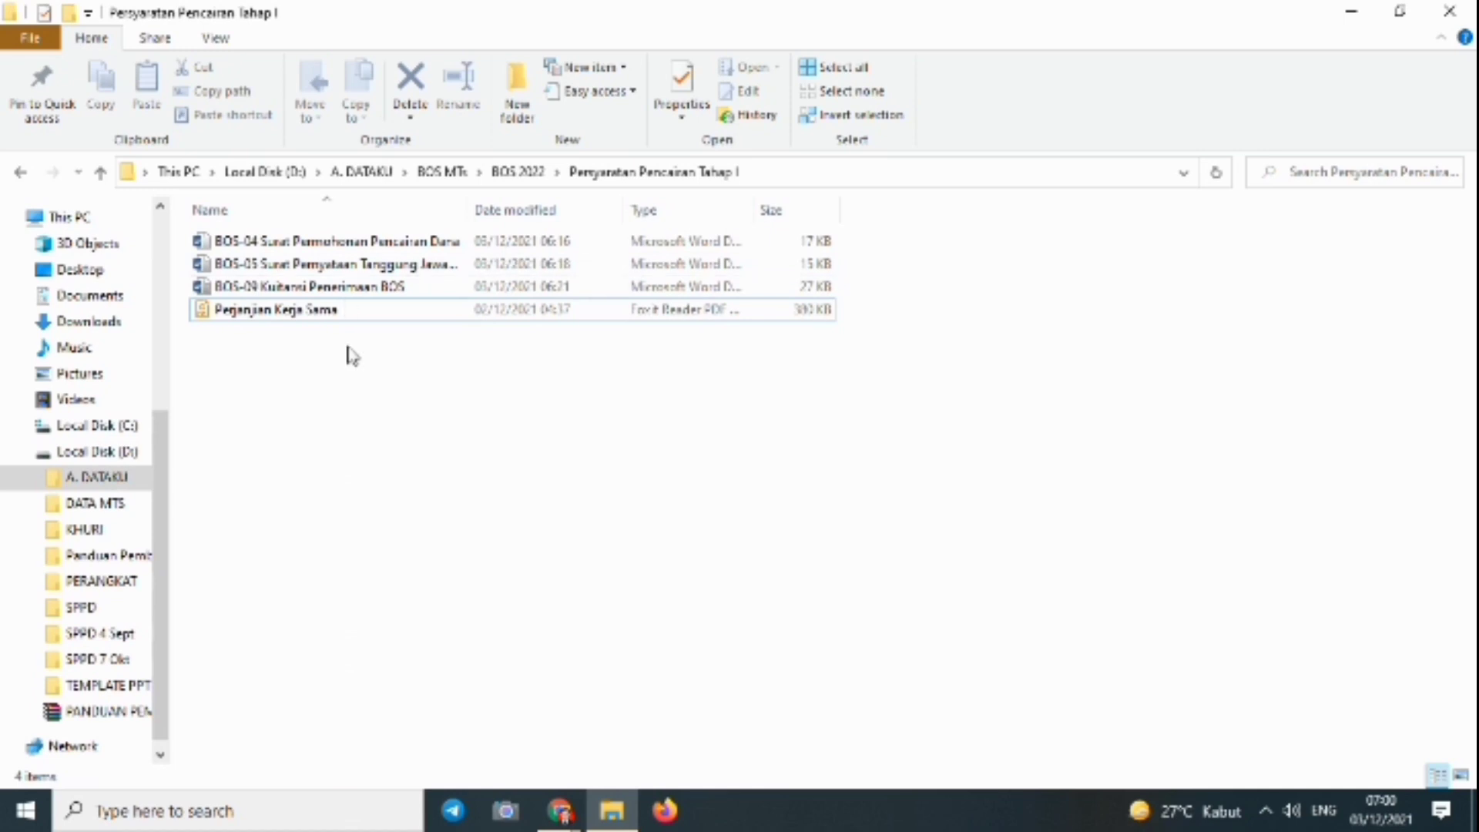
{"action": "double_click", "coordinate": [465, 242]}
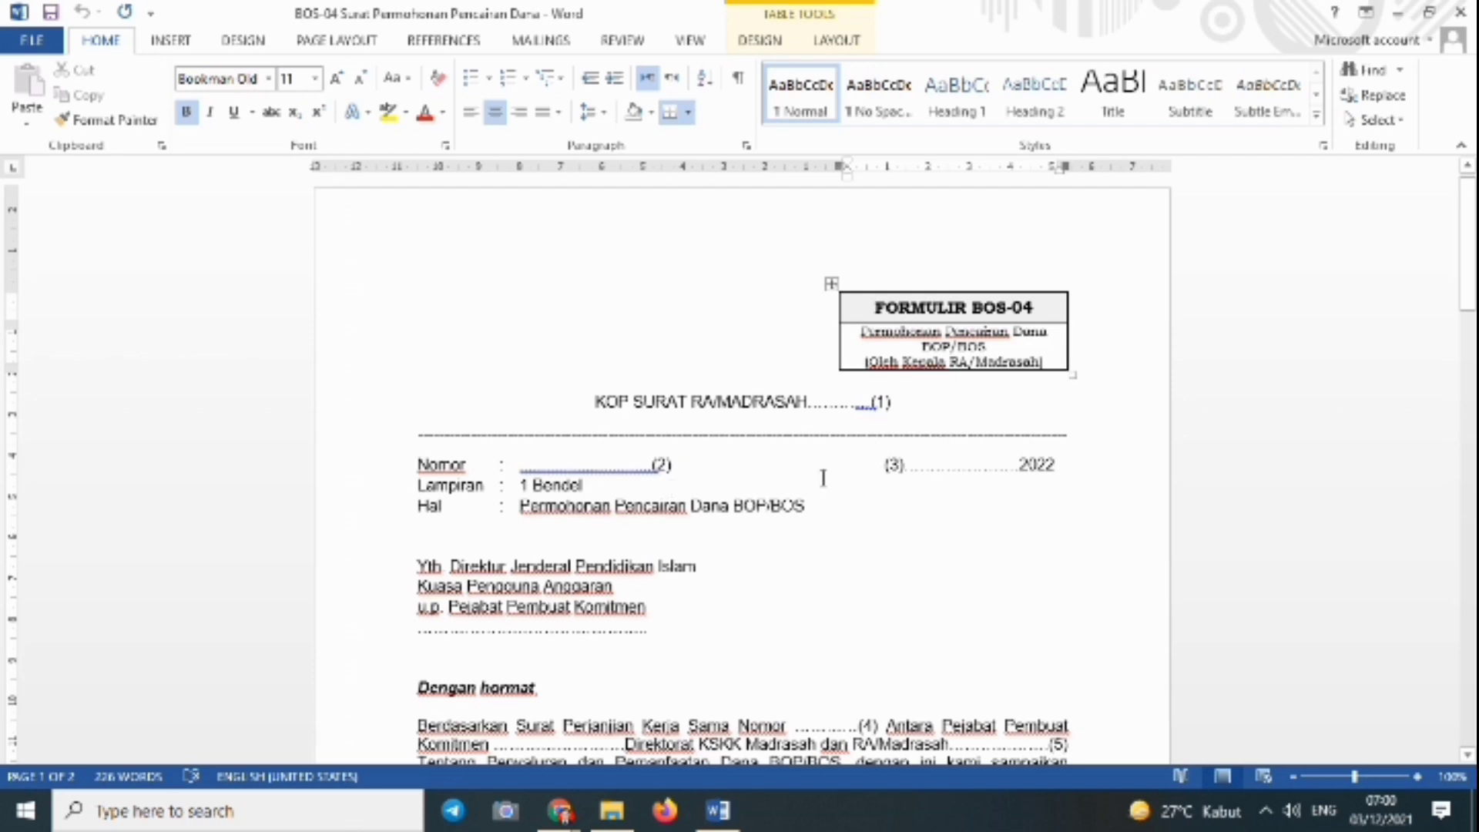
{"action": "left_click_drag", "start_coordinate": [1470, 234], "coordinate": [1471, 254]}
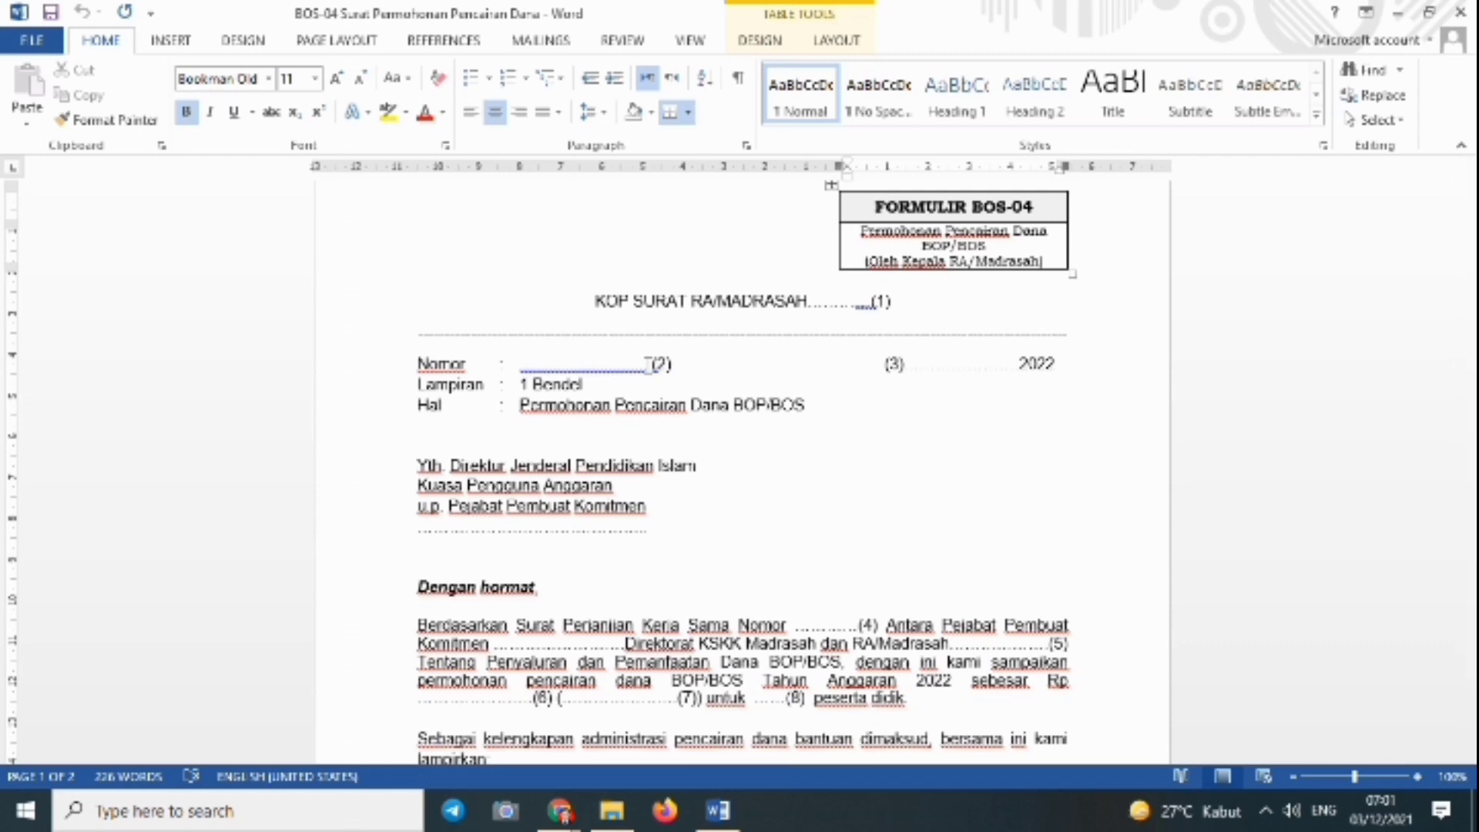
Step: Examine the letter's number, date, attachment, subject and addressee lines, continuing down to the opening paragraph
{"action": "left_click", "coordinate": [668, 365]}
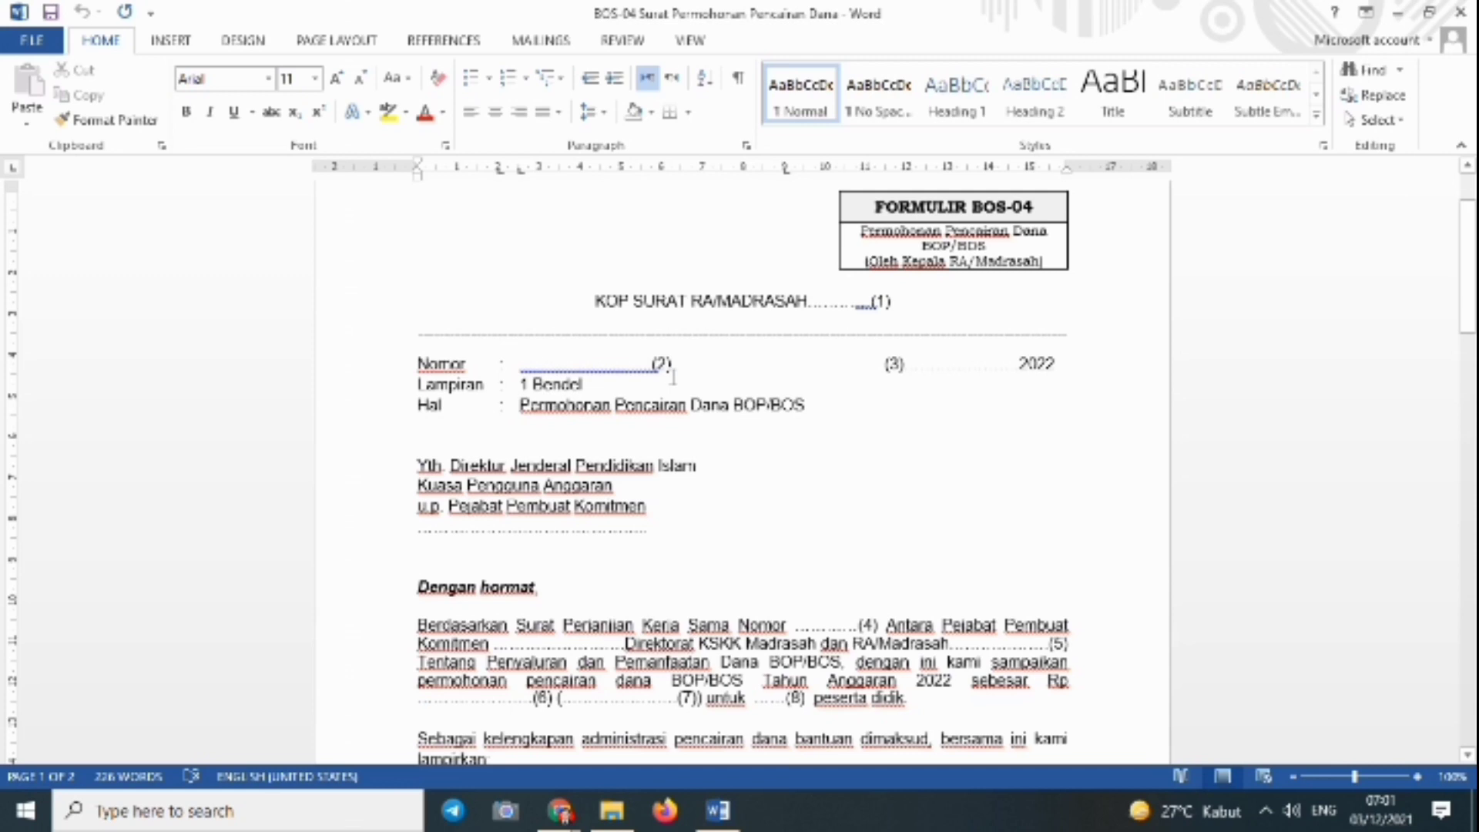
{"action": "key", "text": "Down"}
{"action": "key", "text": "Down"}
{"action": "key", "text": "Down"}
{"action": "left_click", "coordinate": [675, 389]}
{"action": "key", "text": "Down"}
{"action": "key", "text": "Down"}
{"action": "key", "text": "Down"}
{"action": "key", "text": "Down"}
{"action": "key", "text": "Down"}
{"action": "key", "text": "Down"}
{"action": "key", "text": "Down"}
{"action": "key", "text": "Down"}
{"action": "key", "text": "Down"}
{"action": "key", "text": "Down"}
{"action": "key", "text": "Down"}
{"action": "key", "text": "Down"}
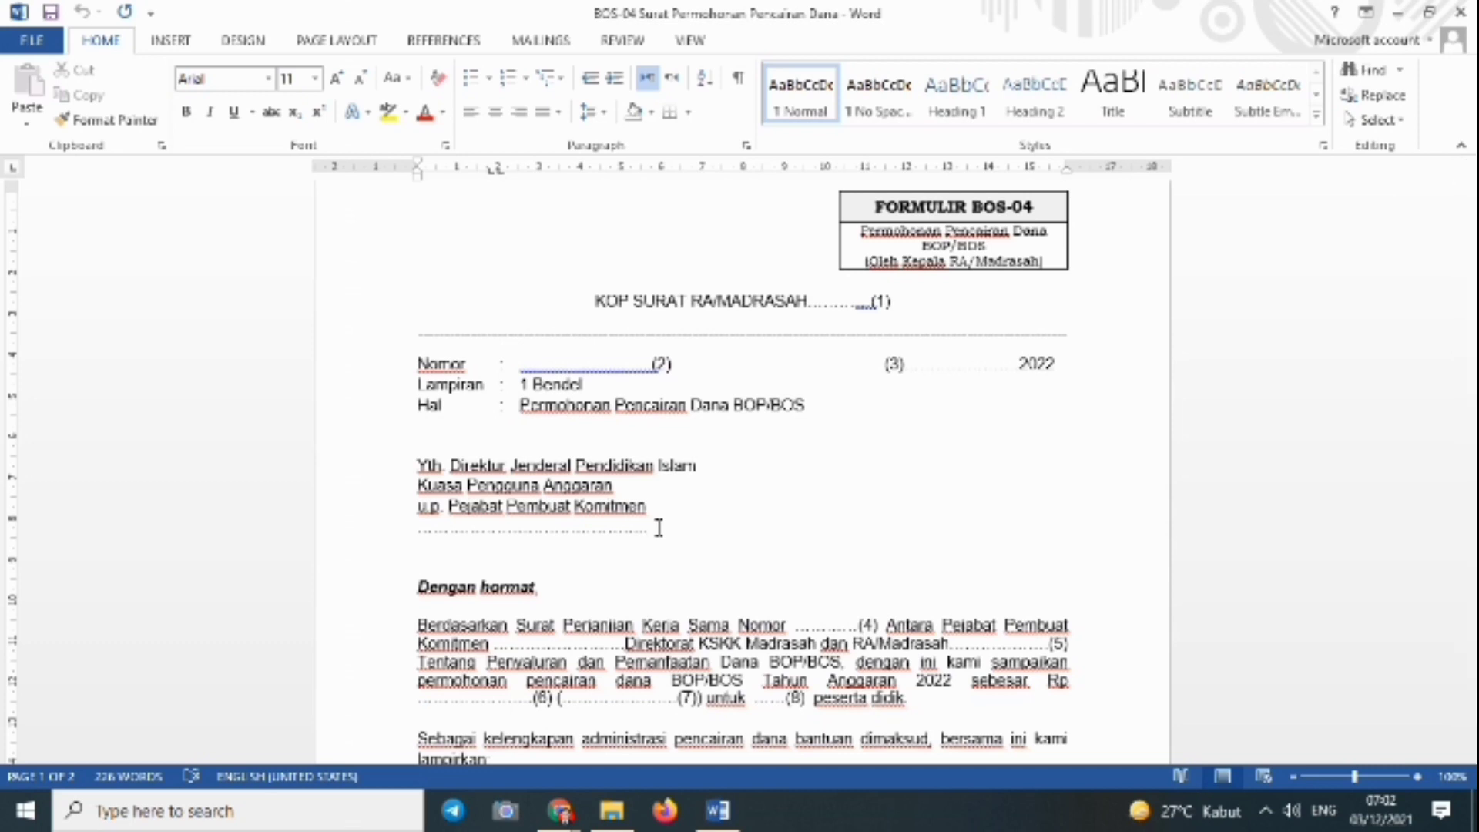
{"action": "key", "text": "Down"}
{"action": "key", "text": "Down"}
{"action": "key", "text": "Down"}
{"action": "key", "text": "Down"}
{"action": "key", "text": "Down"}
{"action": "key", "text": "Down"}
{"action": "key", "text": "Down"}
{"action": "key", "text": "Down"}
{"action": "key", "text": "Down"}
{"action": "key", "text": "Down"}
{"action": "key", "text": "Down"}
{"action": "key", "text": "Down"}
{"action": "key", "text": "Down"}
{"action": "key", "text": "Down"}
{"action": "key", "text": "Down"}
{"action": "key", "text": "Down"}
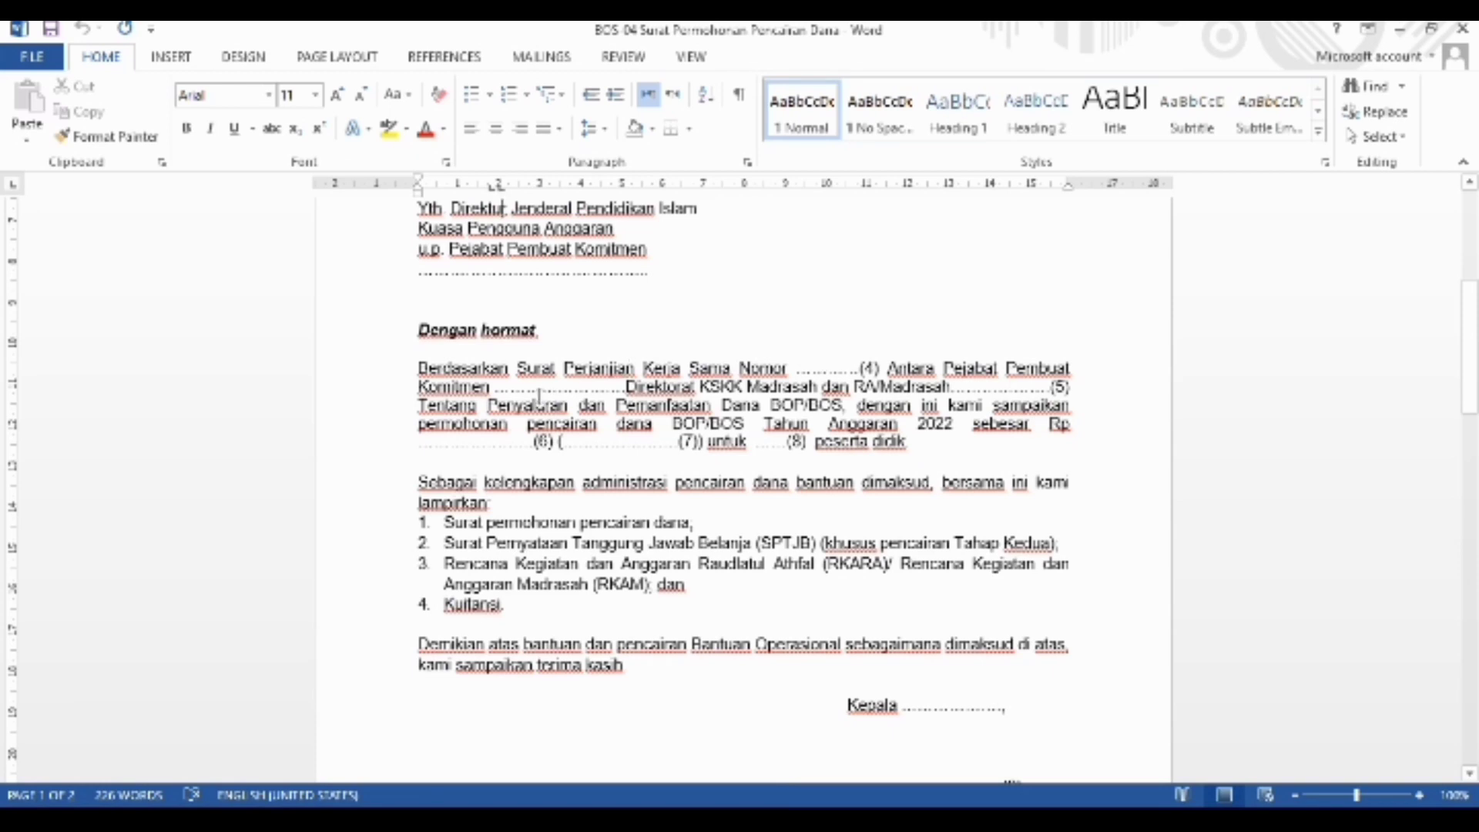
Step: Delete the dotted placeholder between "Pejabat Pembuat Komitmen" and "Direktorat KSKK Madrasah" in the letter's first paragraph
{"action": "left_click", "coordinate": [626, 388]}
{"action": "key", "text": "BackSpace"}
{"action": "key", "text": "BackSpace"}
{"action": "key", "text": "BackSpace"}
{"action": "key", "text": "BackSpace"}
{"action": "key", "text": "BackSpace"}
{"action": "key", "text": "BackSpace"}
{"action": "key", "text": "BackSpace"}
{"action": "key", "text": "BackSpace"}
{"action": "key", "text": "BackSpace"}
{"action": "key", "text": "BackSpace"}
{"action": "key", "text": "BackSpace"}
{"action": "key", "text": "BackSpace"}
{"action": "key", "text": "BackSpace"}
{"action": "key", "text": "BackSpace"}
{"action": "key", "text": "BackSpace"}
{"action": "key", "text": "BackSpace"}
{"action": "key", "text": "BackSpace"}
{"action": "key", "text": "BackSpace"}
{"action": "key", "text": "BackSpace"}
{"action": "key", "text": "BackSpace"}
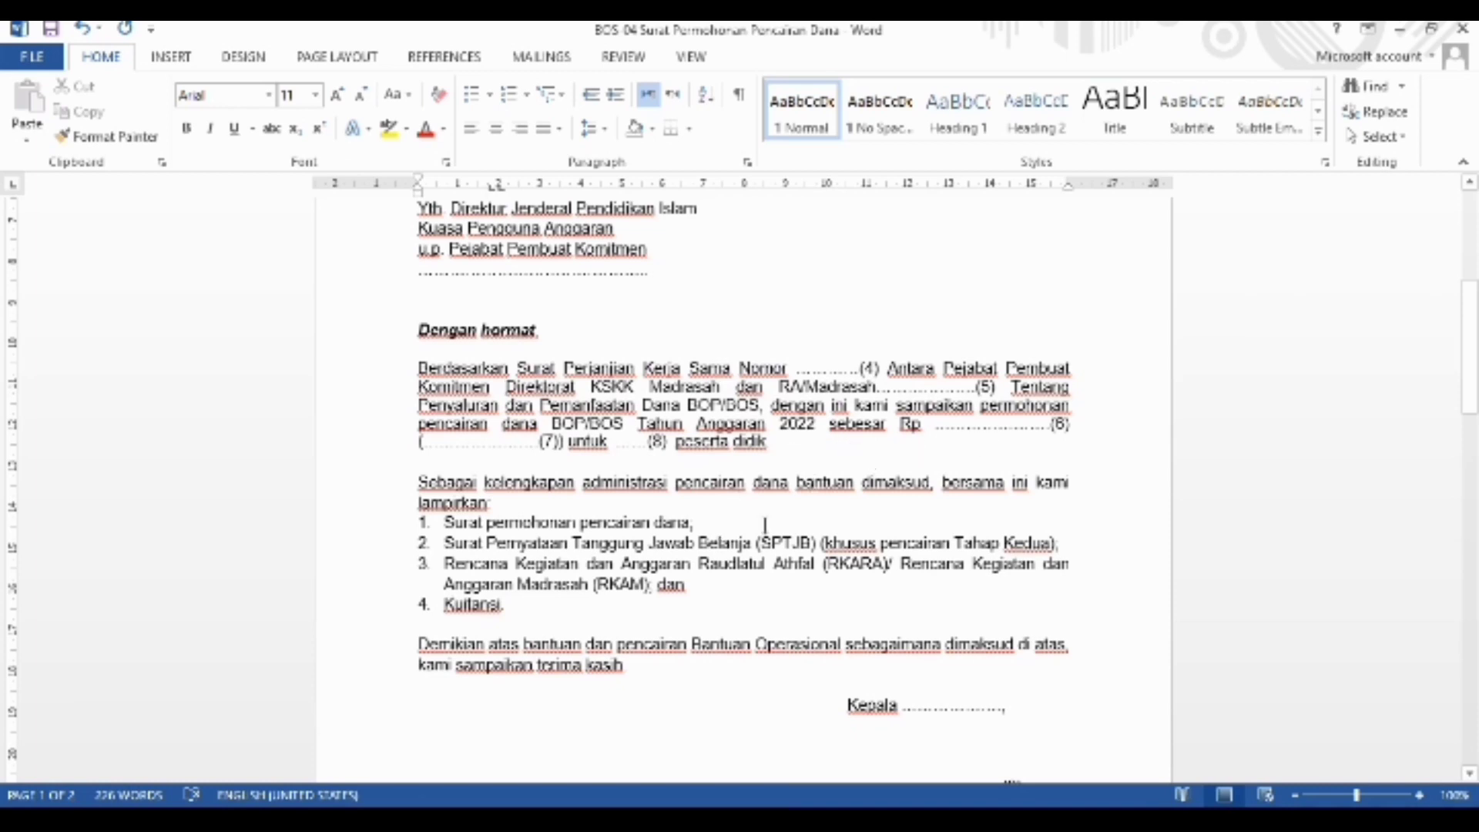
Step: Examine the amount and student-count blanks (6) to (8), the list of attachments, and the Kepala signature block of the letter
{"action": "left_click", "coordinate": [970, 459]}
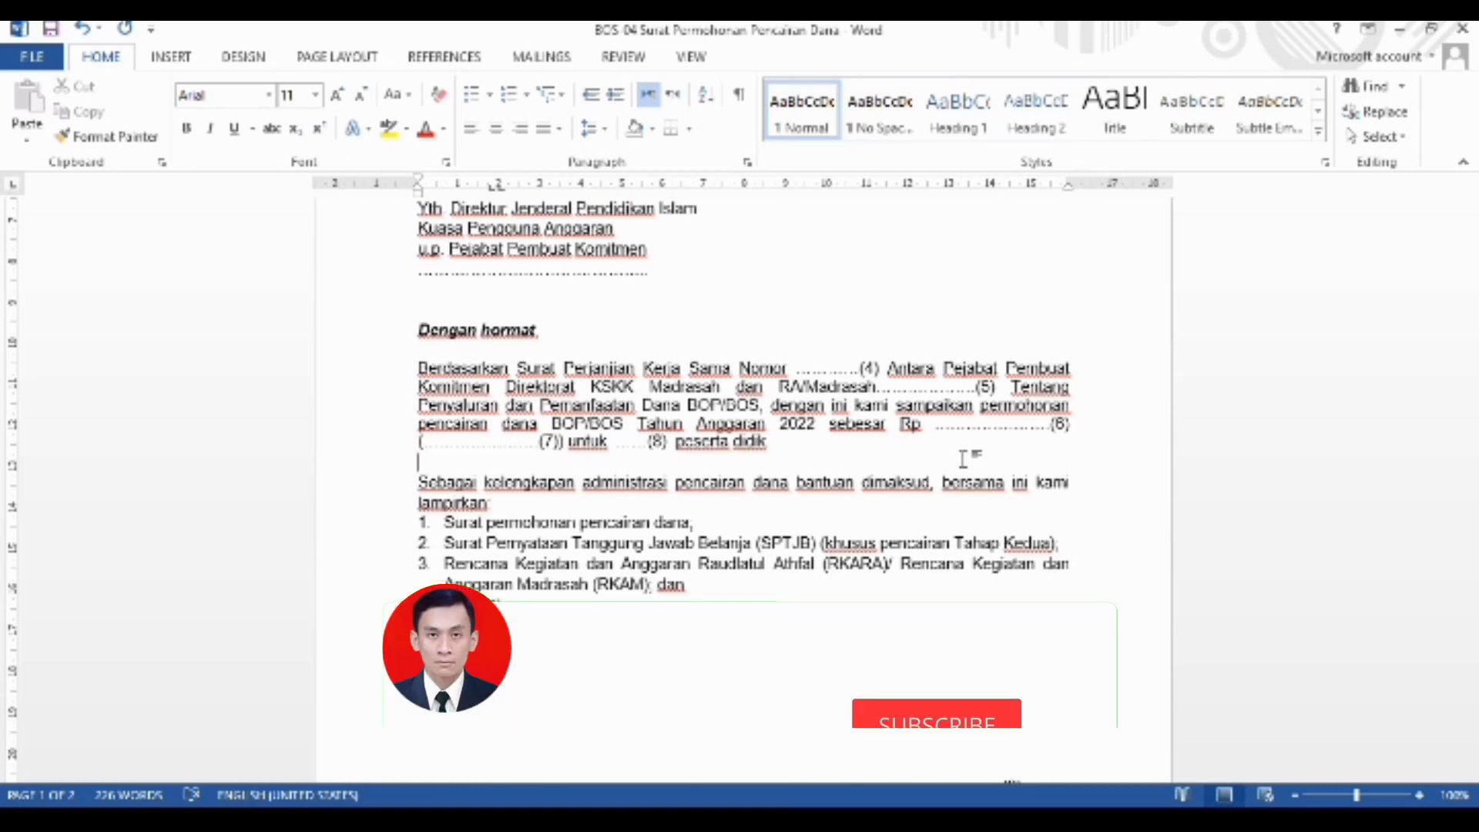
{"action": "left_click", "coordinate": [1048, 426]}
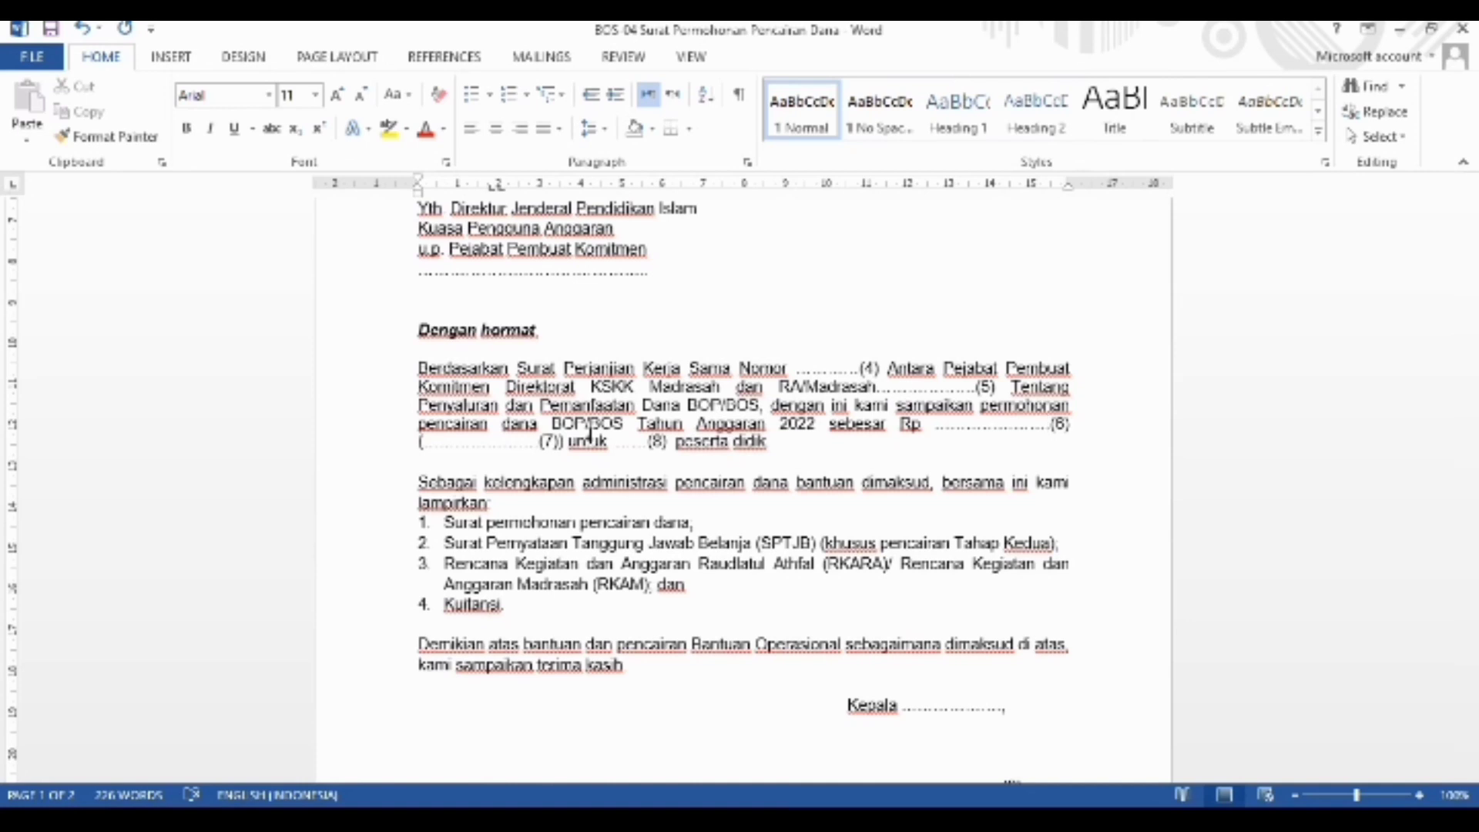
{"action": "left_click", "coordinate": [649, 444]}
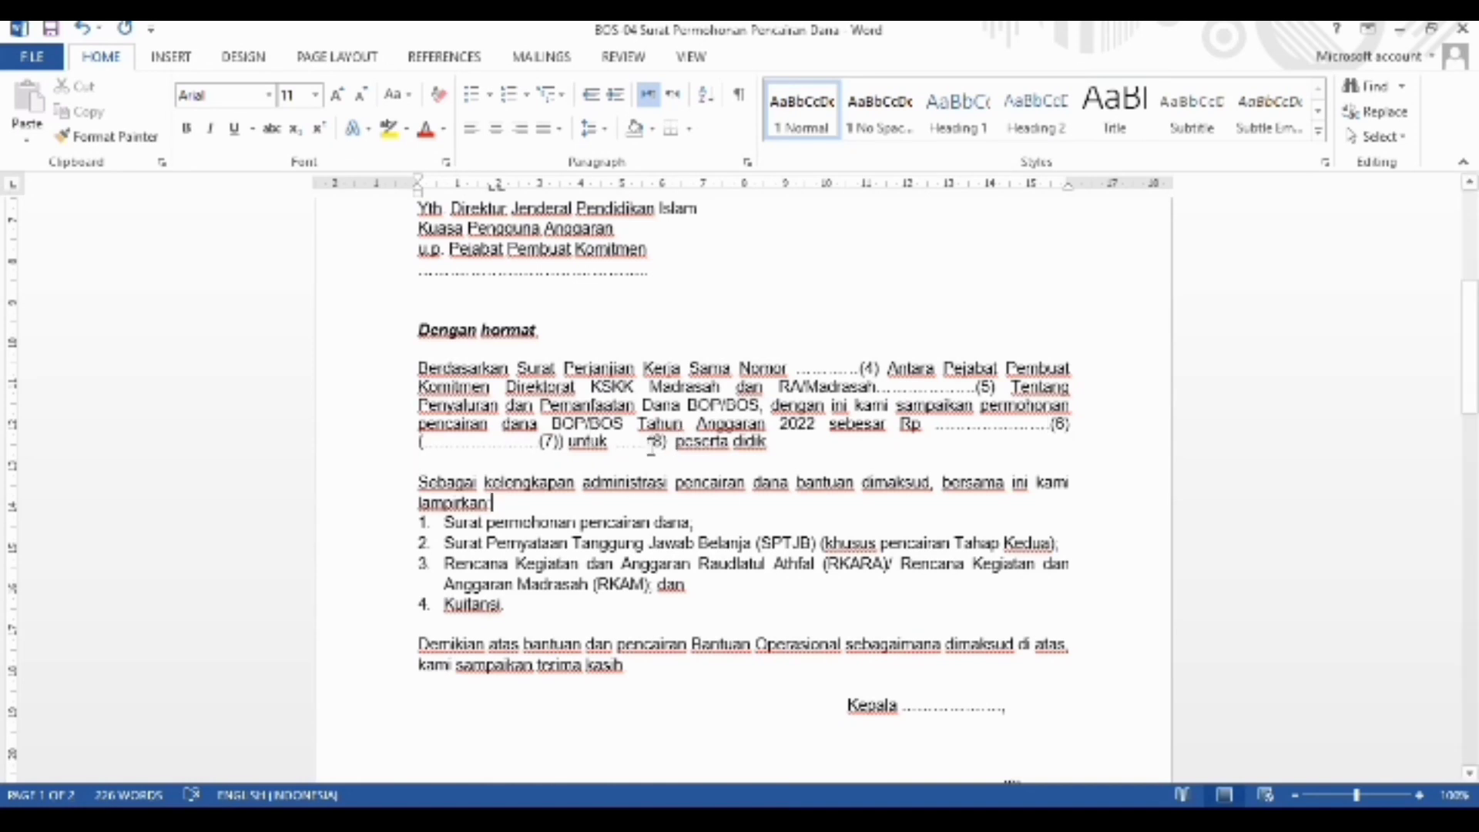
{"action": "left_click", "coordinate": [650, 524]}
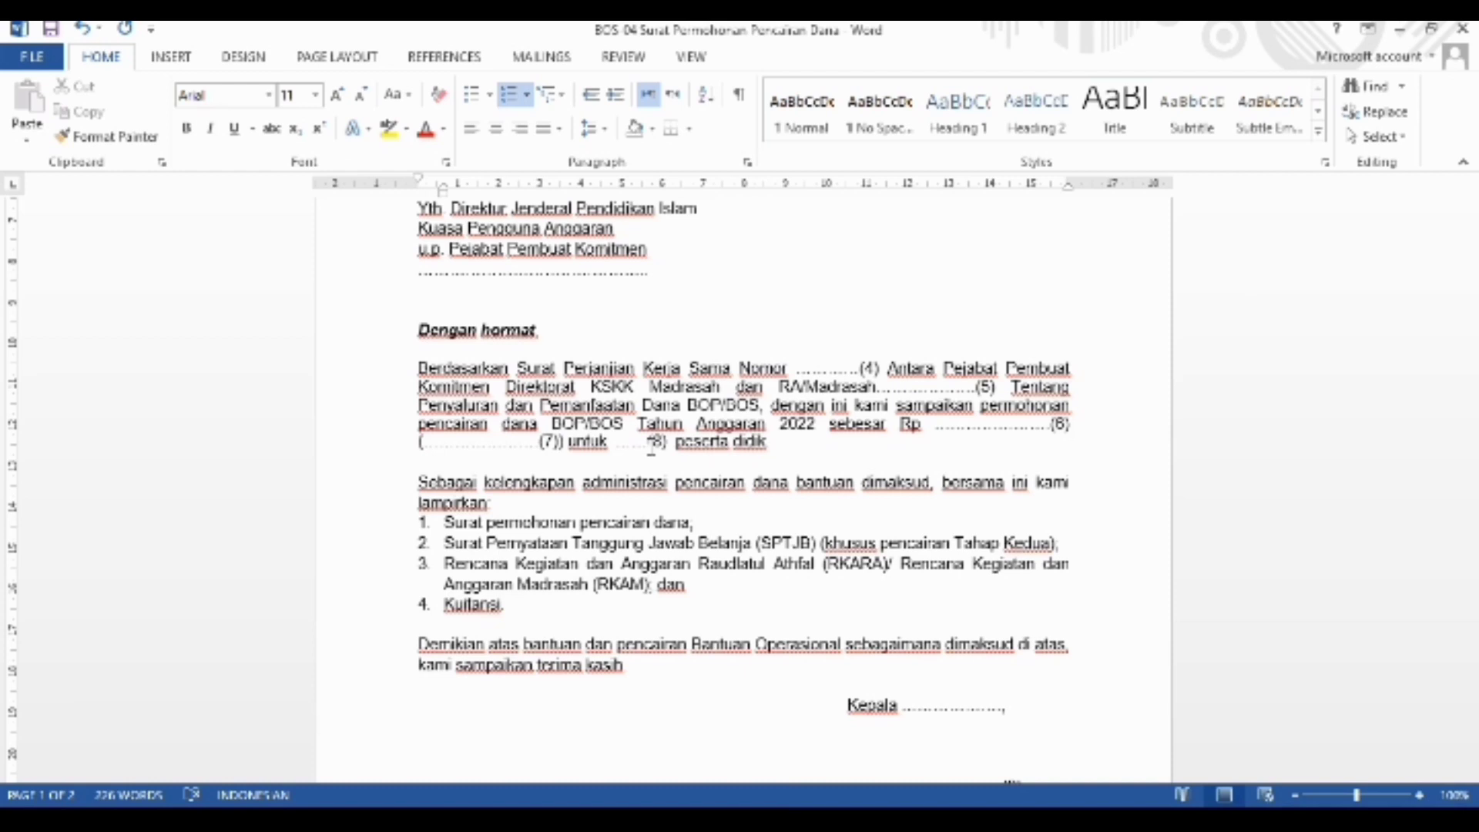
{"action": "left_click", "coordinate": [651, 445]}
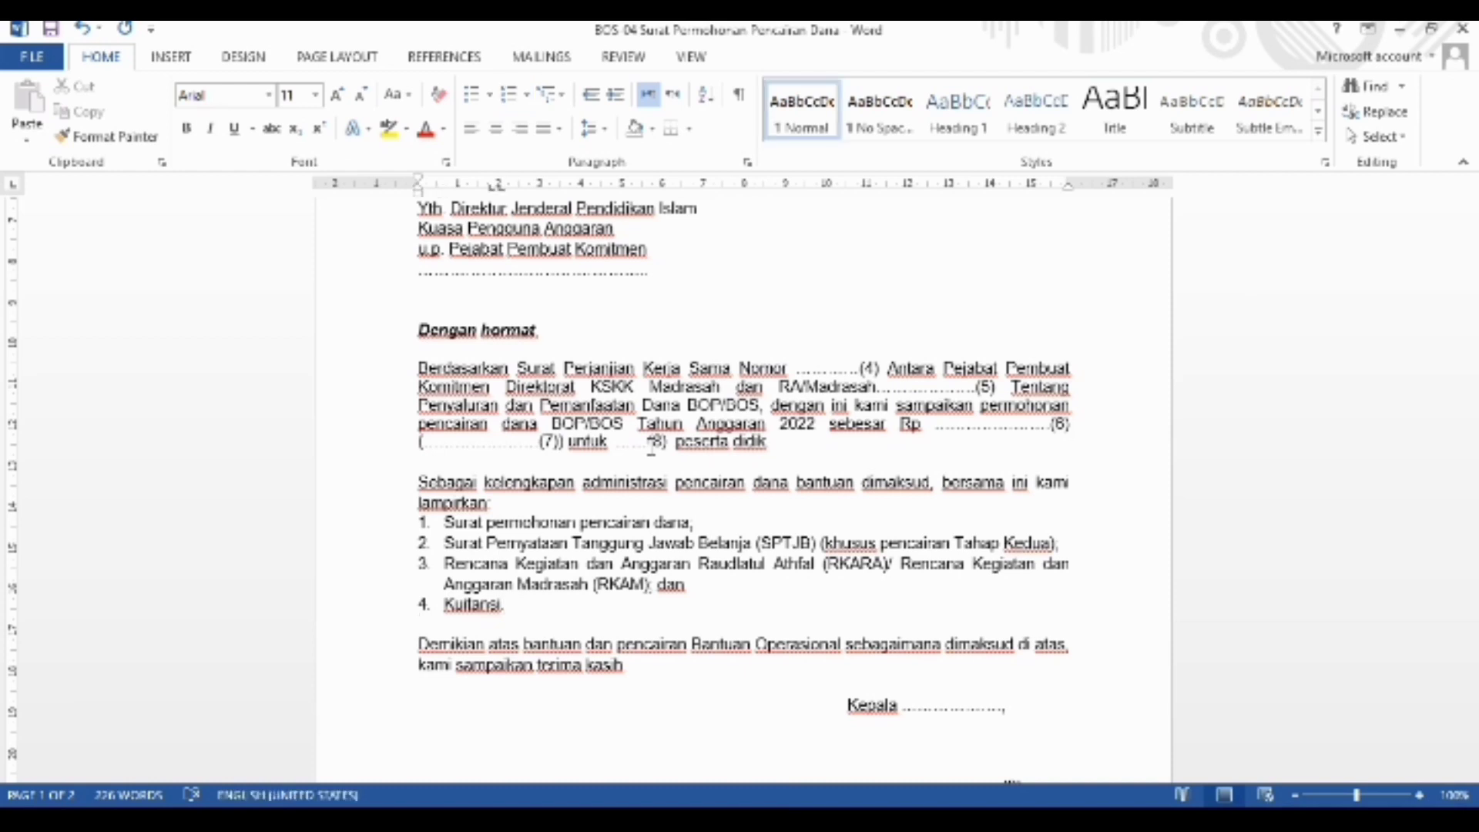
{"action": "left_click", "coordinate": [566, 818]}
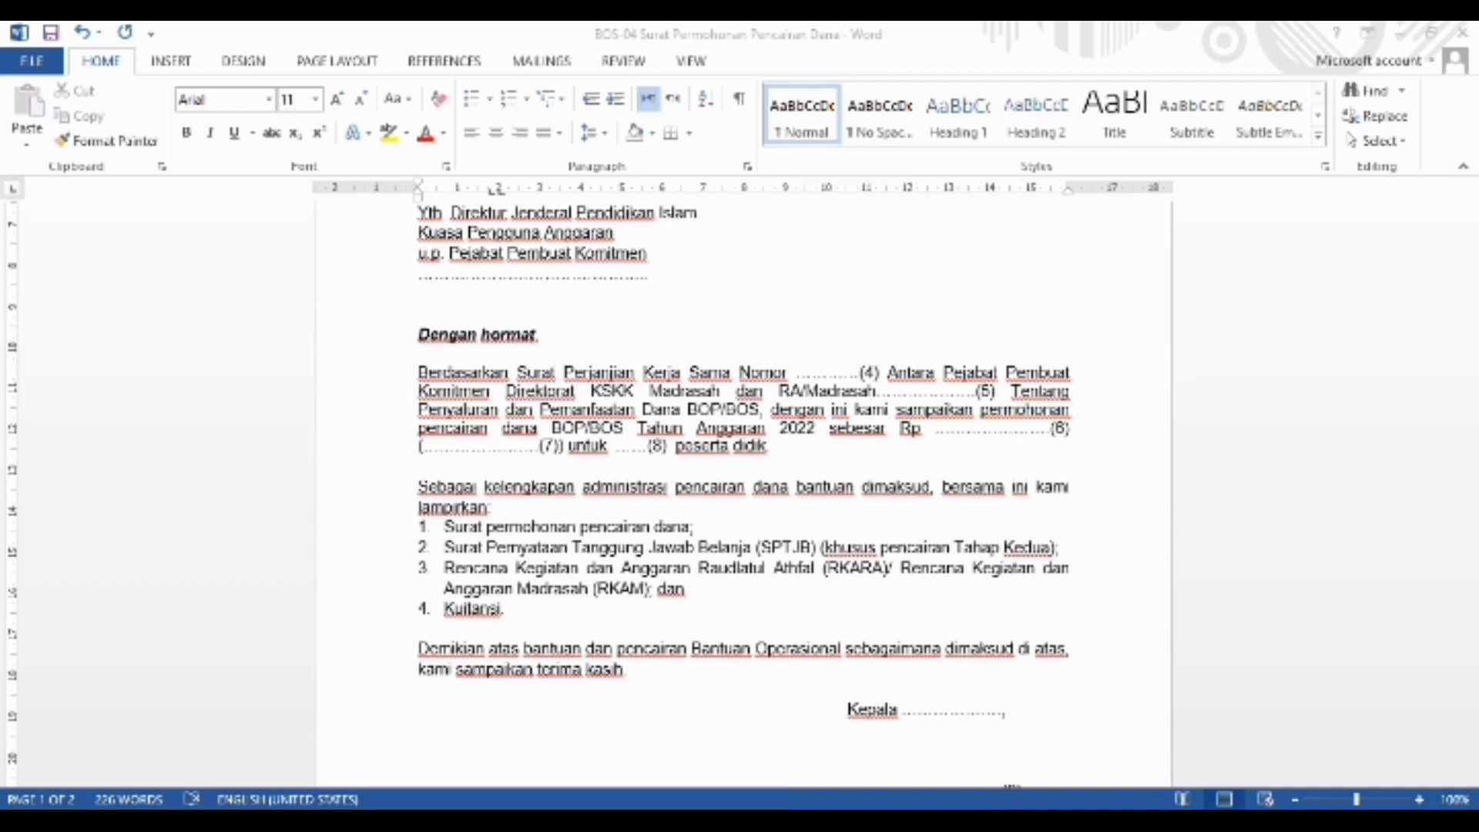
{"action": "left_click", "coordinate": [830, 595]}
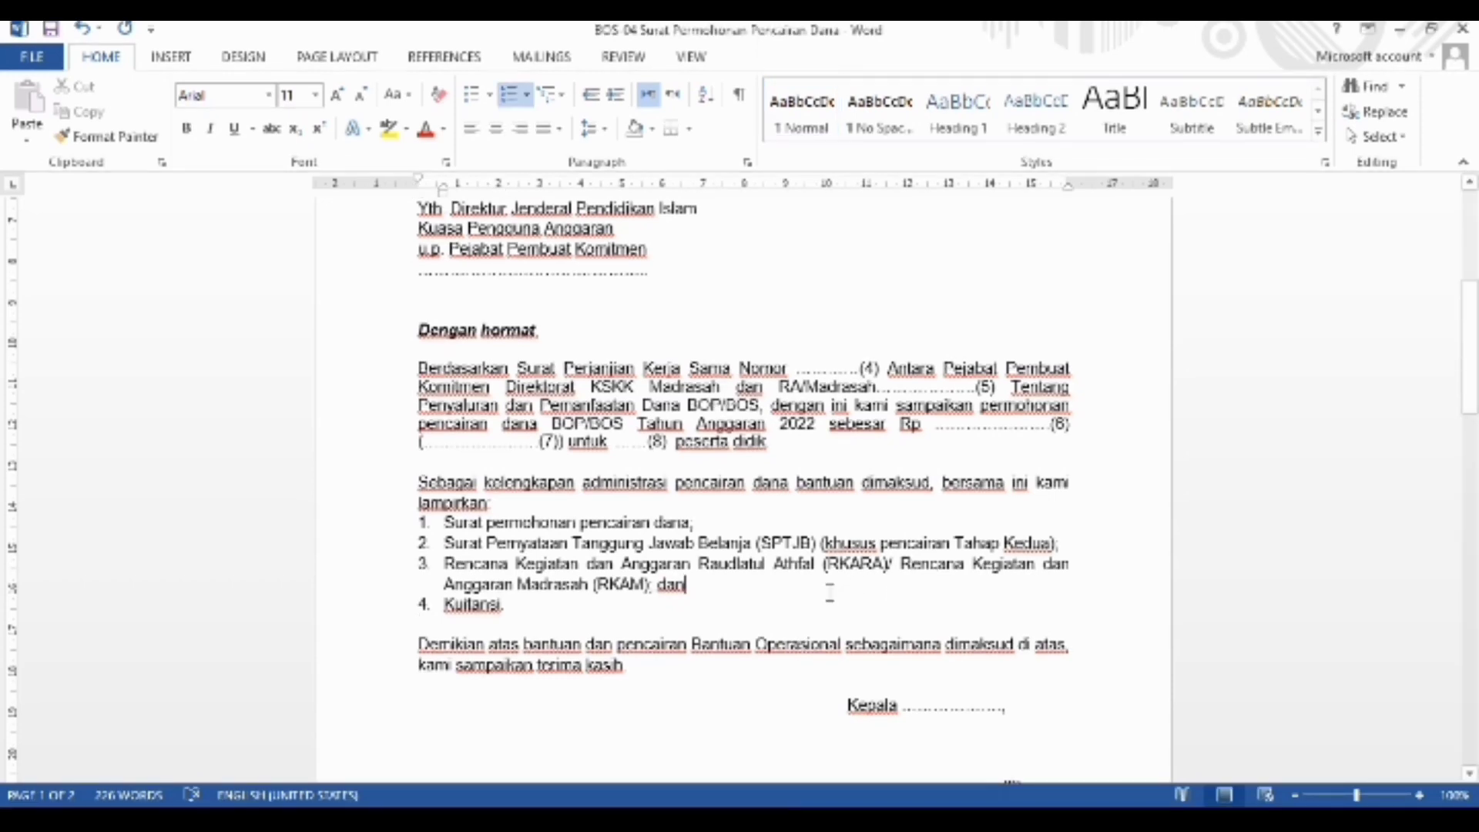
{"action": "key", "text": "Down"}
{"action": "key", "text": "Down"}
{"action": "key", "text": "Down"}
{"action": "key", "text": "Down"}
{"action": "key", "text": "Down"}
{"action": "key", "text": "Down"}
{"action": "key", "text": "Down"}
{"action": "key", "text": "Down"}
{"action": "key", "text": "Down"}
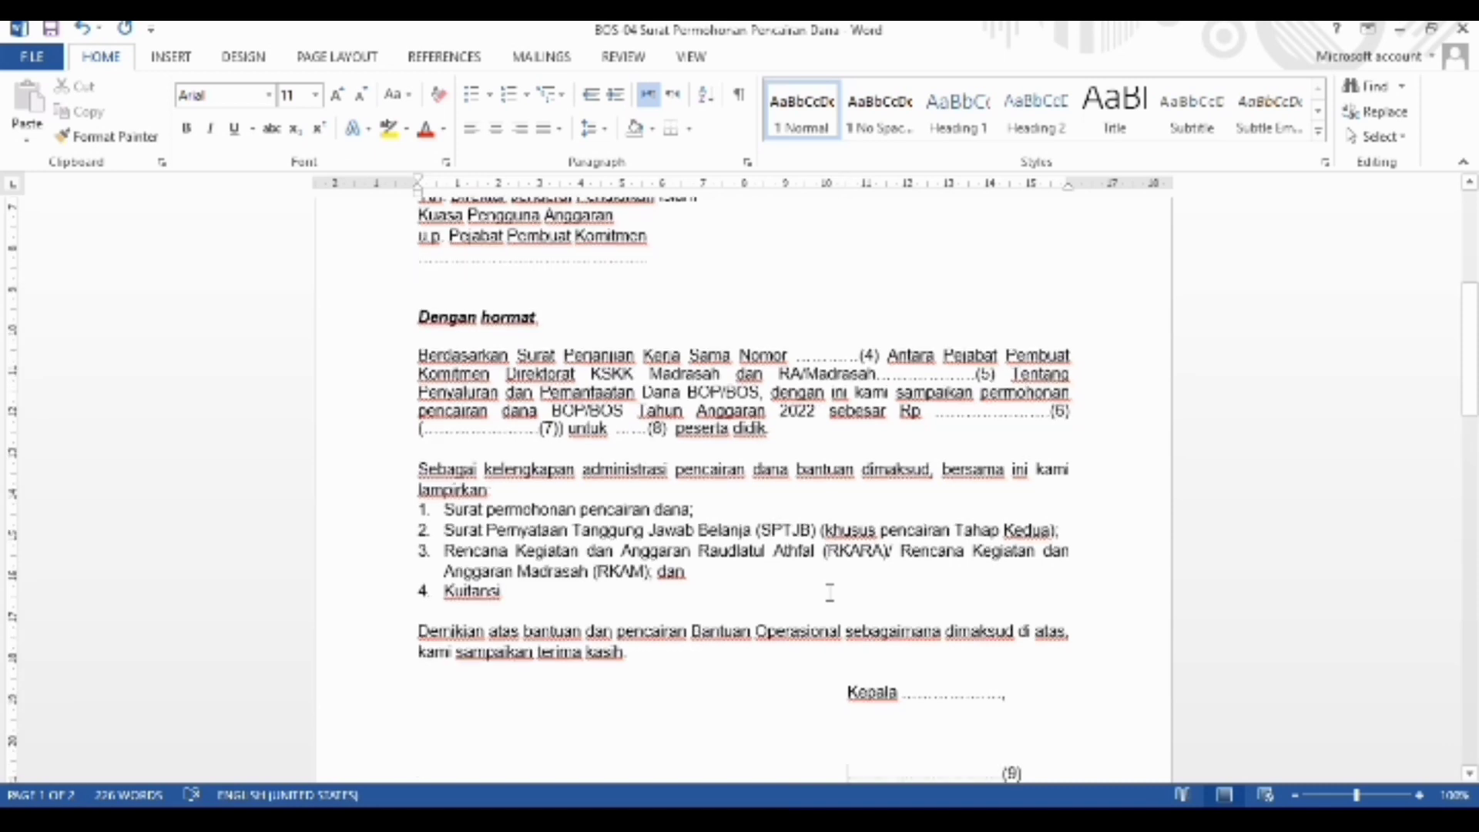
{"action": "key", "text": "Down"}
{"action": "key", "text": "Down"}
{"action": "key", "text": "Down"}
{"action": "key", "text": "Down"}
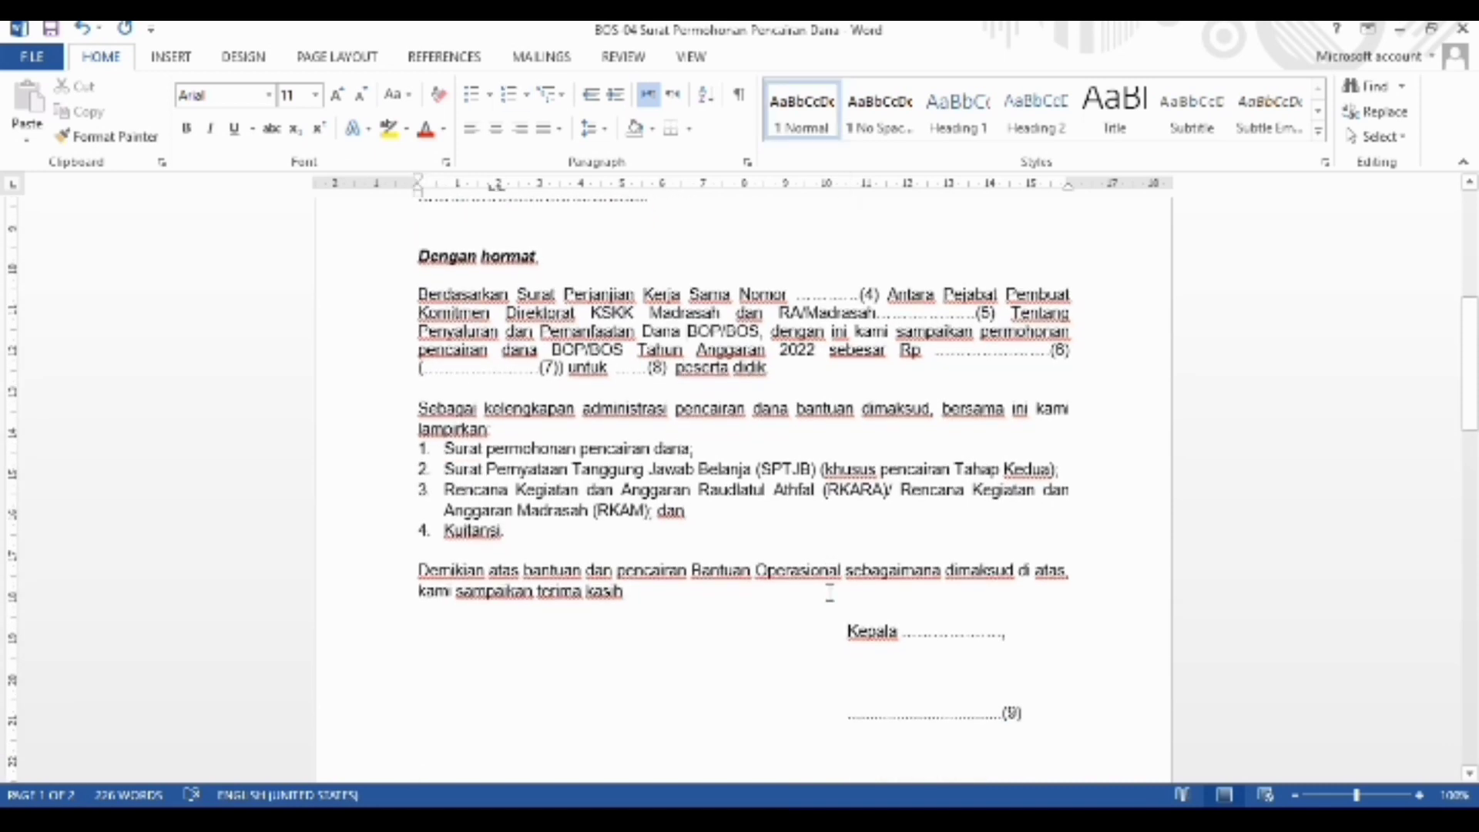
Step: Examine the BOS-04 letter down to its filling instructions on the second page and back to its number, date and addressee lines
{"action": "key", "text": "Up"}
{"action": "key", "text": "Up"}
{"action": "key", "text": "Up"}
{"action": "key", "text": "Up"}
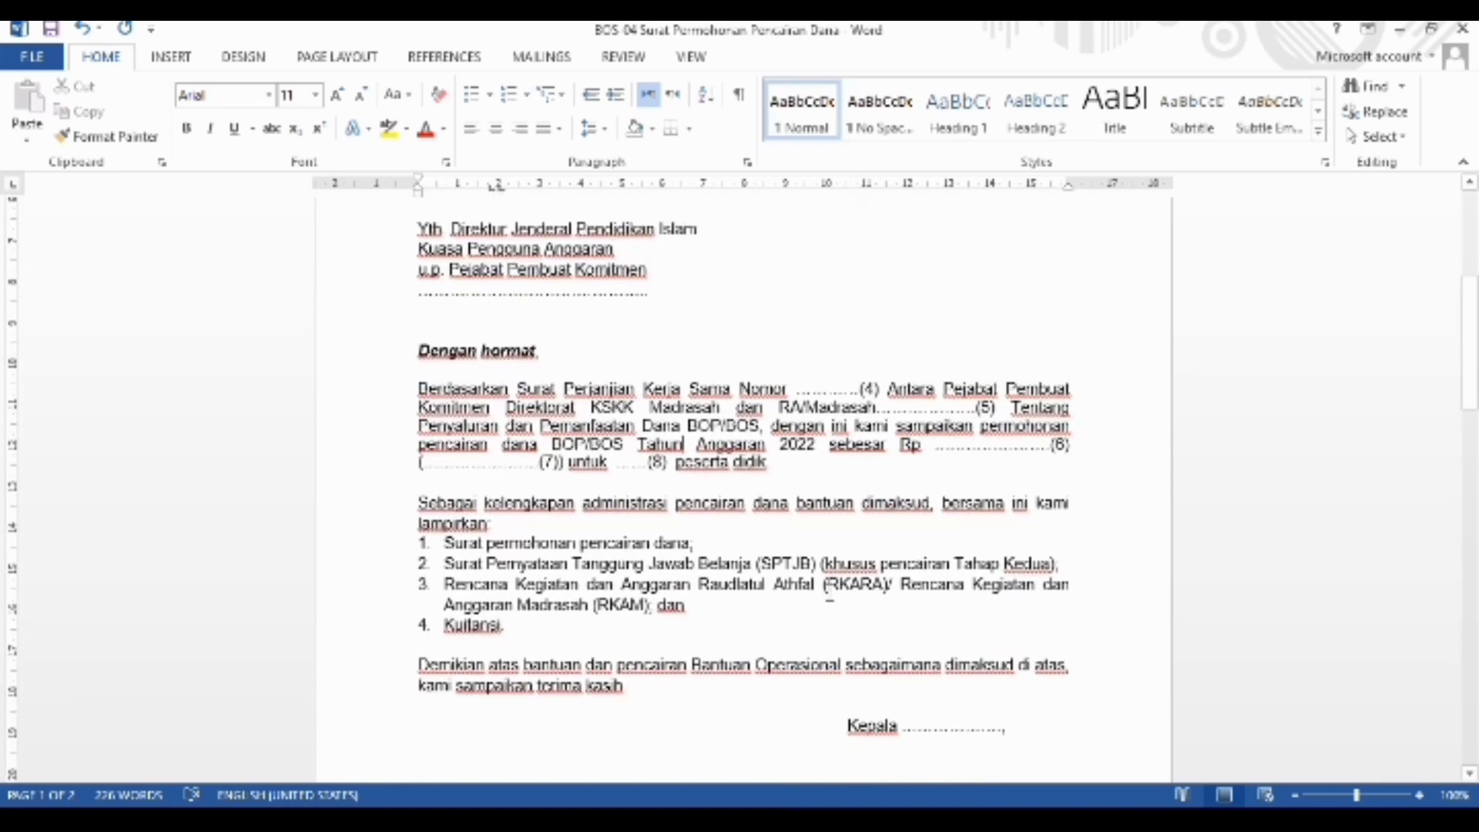
{"action": "scroll", "coordinate": [830, 593], "scroll_direction": "down", "scroll_amount": 4}
{"action": "key", "text": "Down"}
{"action": "key", "text": "Down"}
{"action": "key", "text": "Down"}
{"action": "key", "text": "Down"}
{"action": "key", "text": "Down"}
{"action": "key", "text": "Down"}
{"action": "key", "text": "Down"}
{"action": "key", "text": "Down"}
{"action": "key", "text": "Down"}
{"action": "key", "text": "Down"}
{"action": "key", "text": "Down"}
{"action": "key", "text": "Down"}
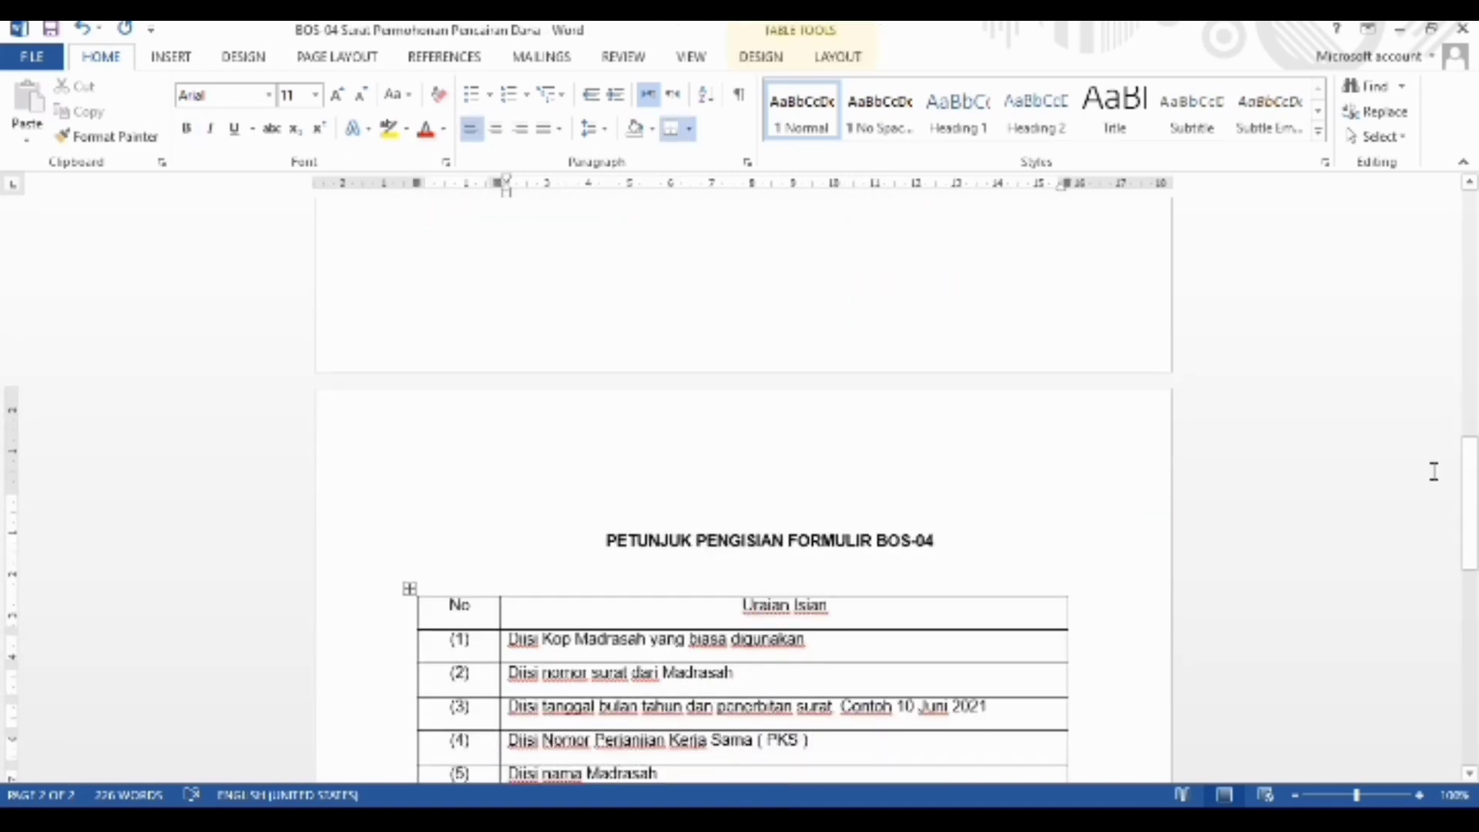
{"action": "left_click_drag", "start_coordinate": [1473, 485], "coordinate": [1442, 233]}
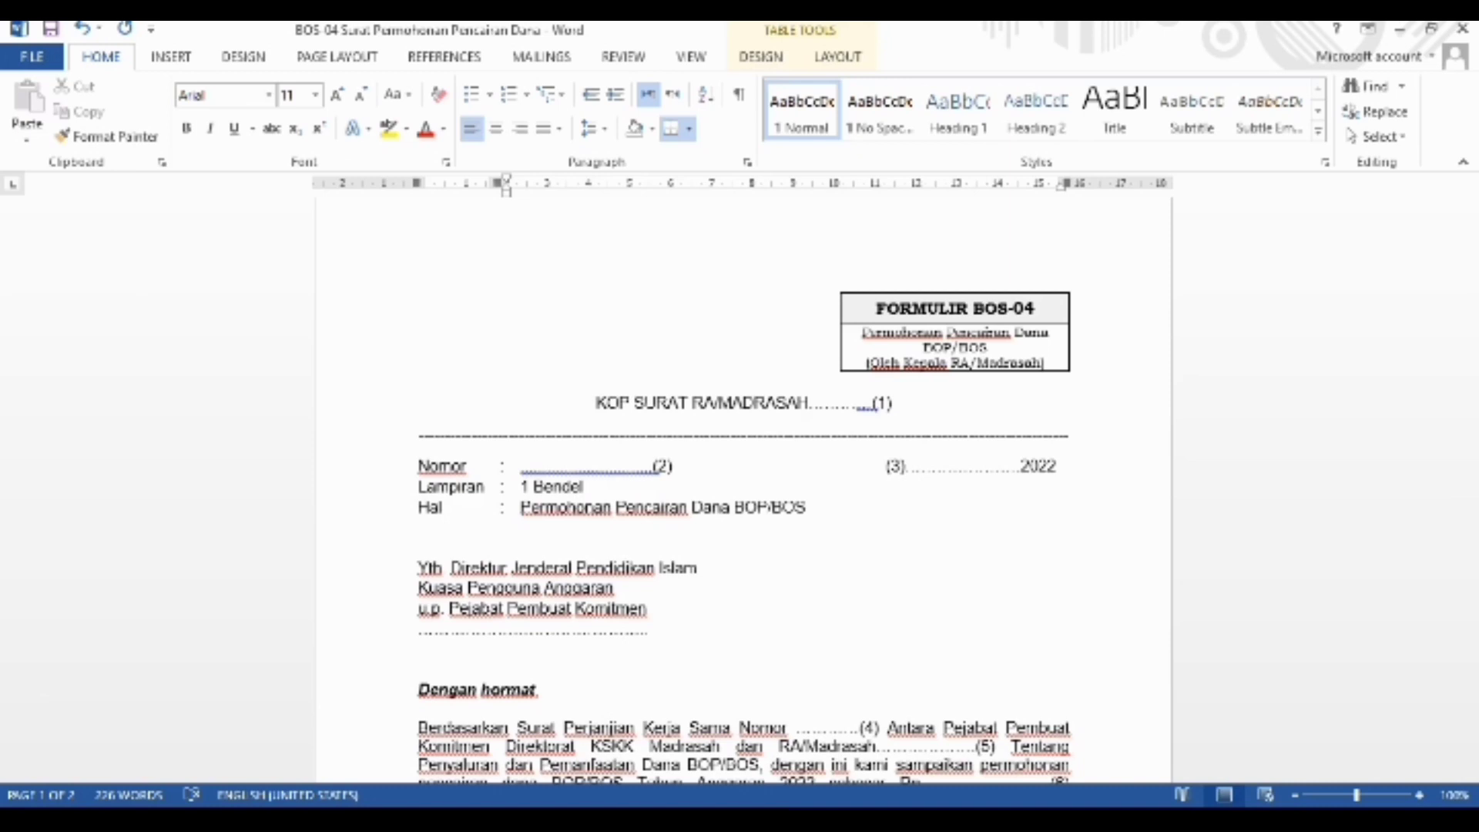
{"action": "scroll", "coordinate": [711, 645], "scroll_direction": "down", "scroll_amount": 5}
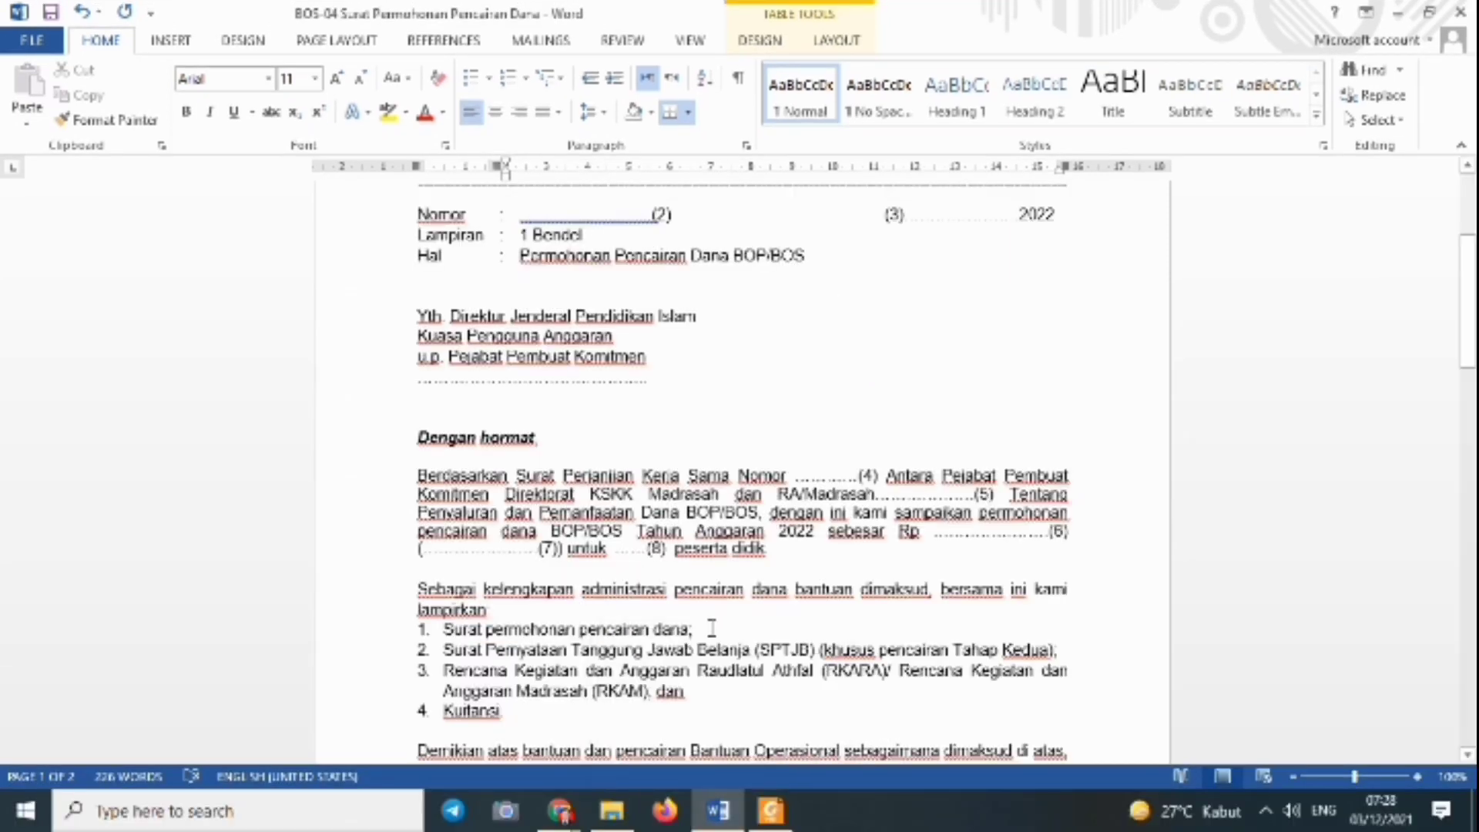
Step: Open the BOS-05 Surat Pernyataan Tanggung Jawab Mutlak document from the Persyaratan Pencairan Tahap I folder and review its Nama, NIP, Jabatan and Alamat fields
{"action": "left_click", "coordinate": [612, 811]}
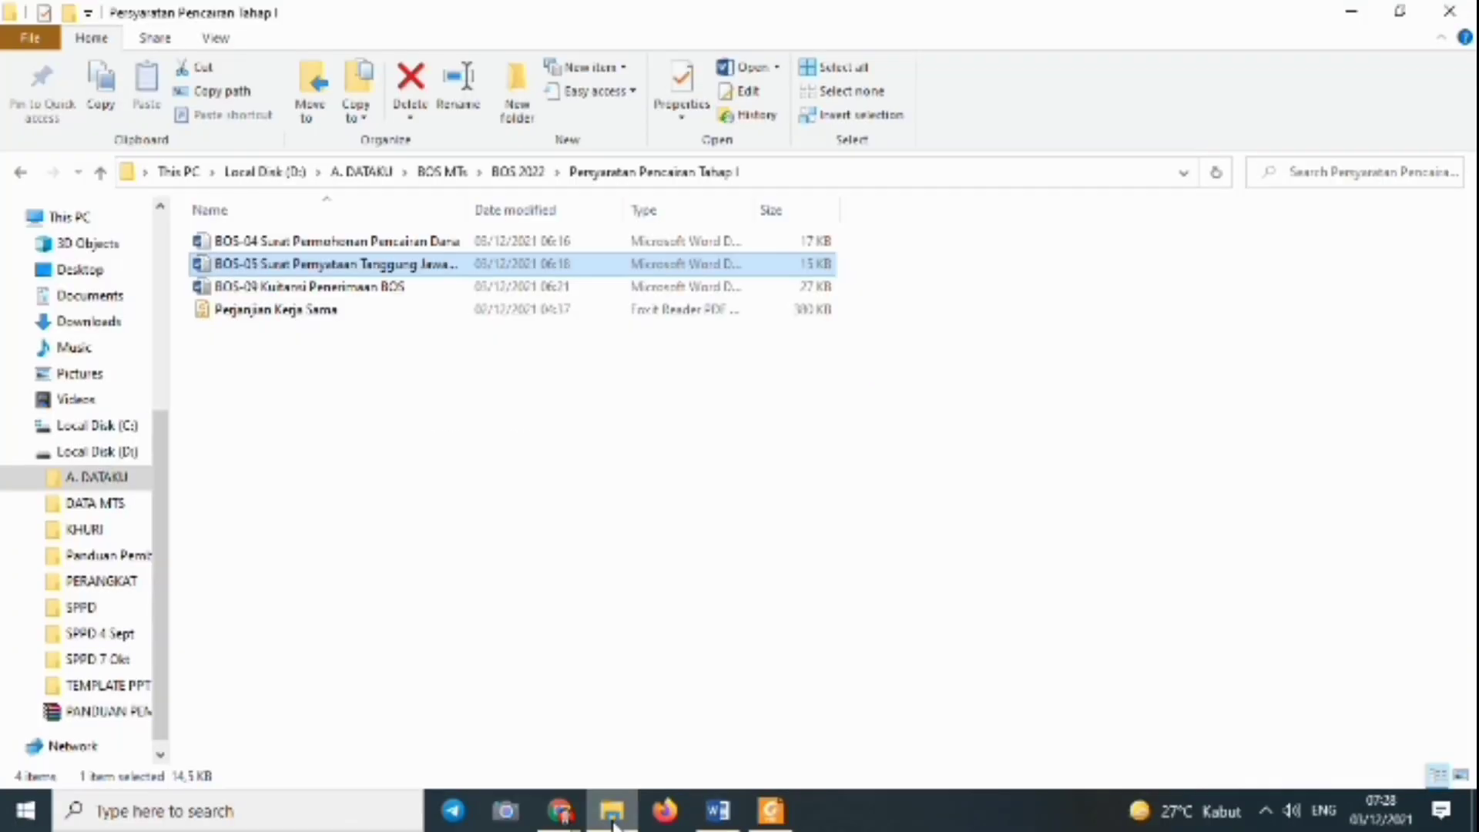
{"action": "double_click", "coordinate": [473, 264]}
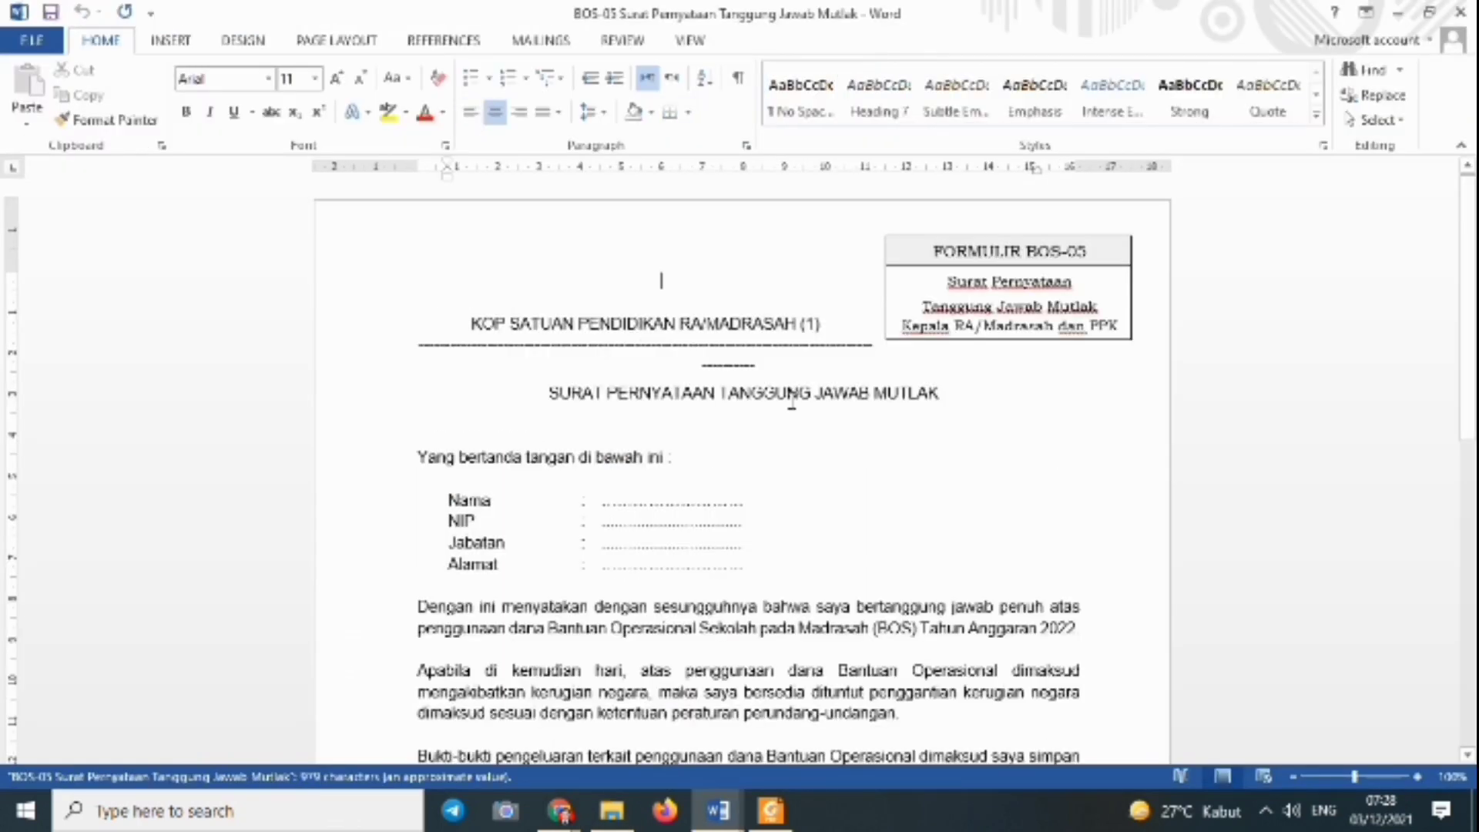
{"action": "left_click", "coordinate": [759, 491]}
{"action": "key", "text": "Down"}
{"action": "key", "text": "Down"}
{"action": "key", "text": "Down"}
{"action": "key", "text": "Down"}
{"action": "key", "text": "Down"}
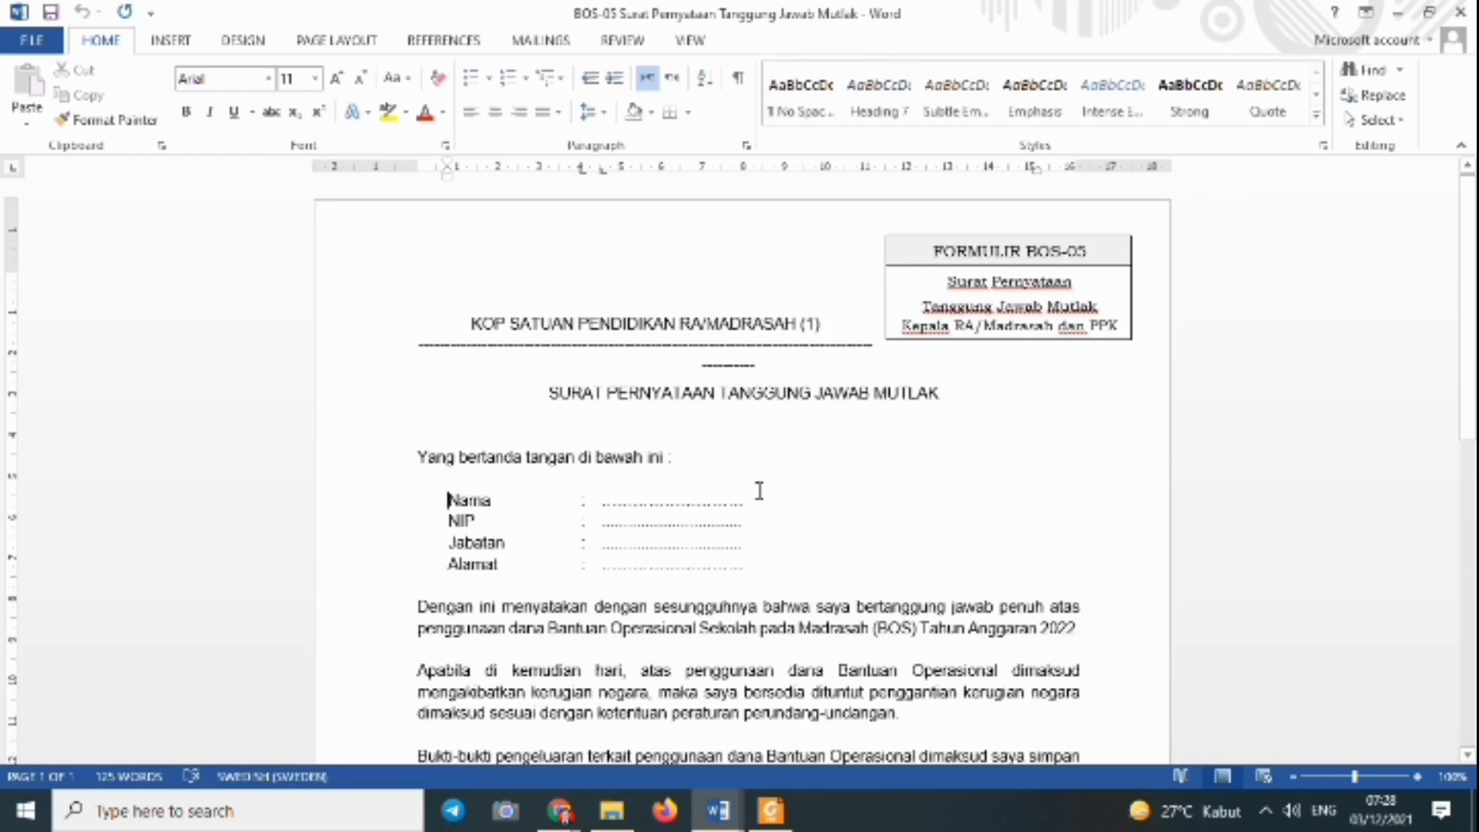
Step: Examine the statement paragraphs and the date and Kepala signature block of the BOS-05 declaration
{"action": "key", "text": "Down"}
{"action": "key", "text": "Down"}
{"action": "key", "text": "Down"}
{"action": "key", "text": "Down"}
{"action": "key", "text": "Down"}
{"action": "key", "text": "Down"}
{"action": "key", "text": "Down"}
{"action": "key", "text": "Down"}
{"action": "key", "text": "Down"}
{"action": "key", "text": "Down"}
{"action": "key", "text": "Down"}
{"action": "key", "text": "Down"}
{"action": "key", "text": "Down"}
{"action": "key", "text": "Down"}
{"action": "key", "text": "Down"}
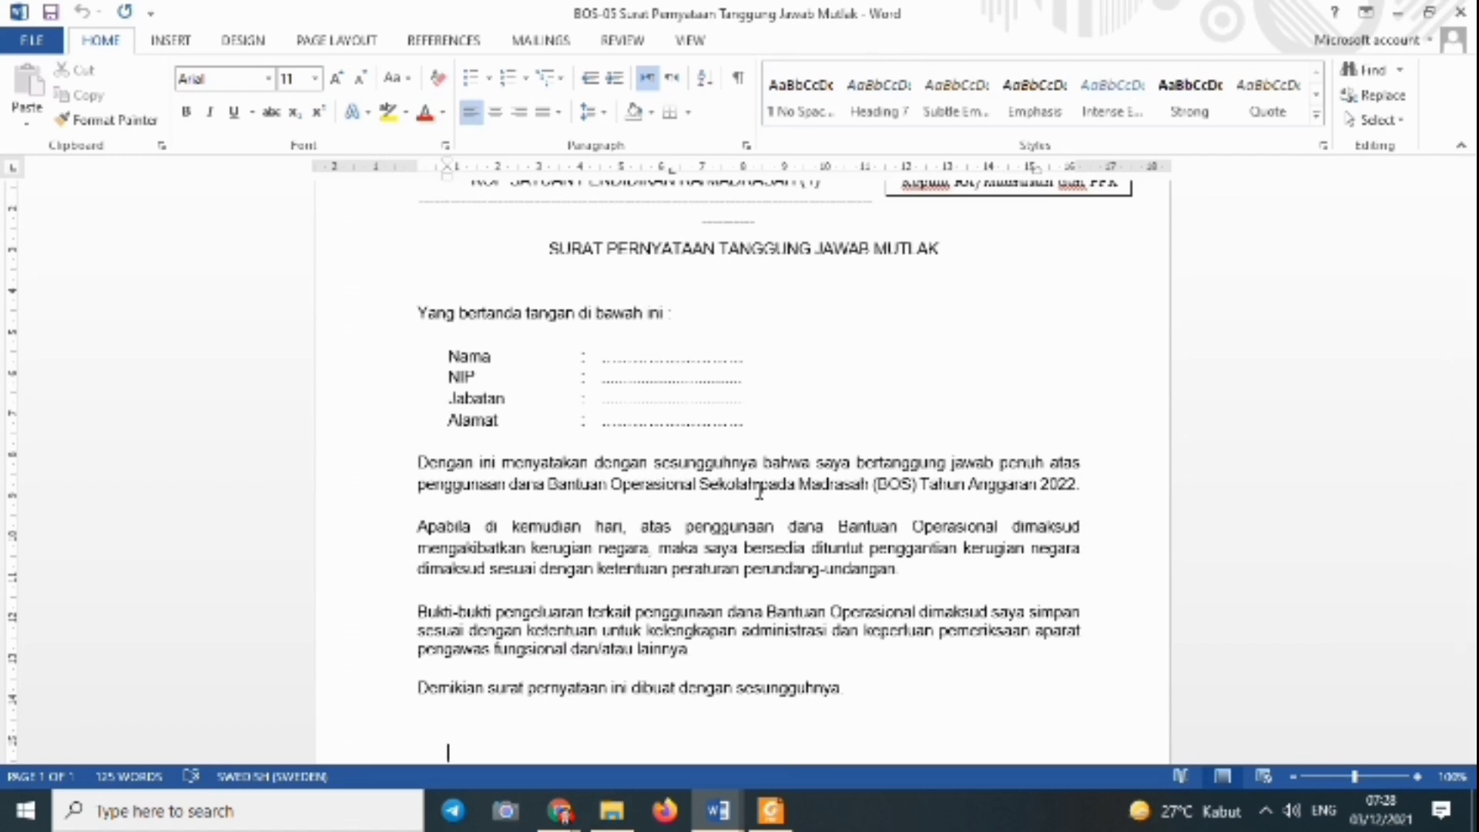
{"action": "left_click_drag", "start_coordinate": [1473, 397], "coordinate": [1468, 331]}
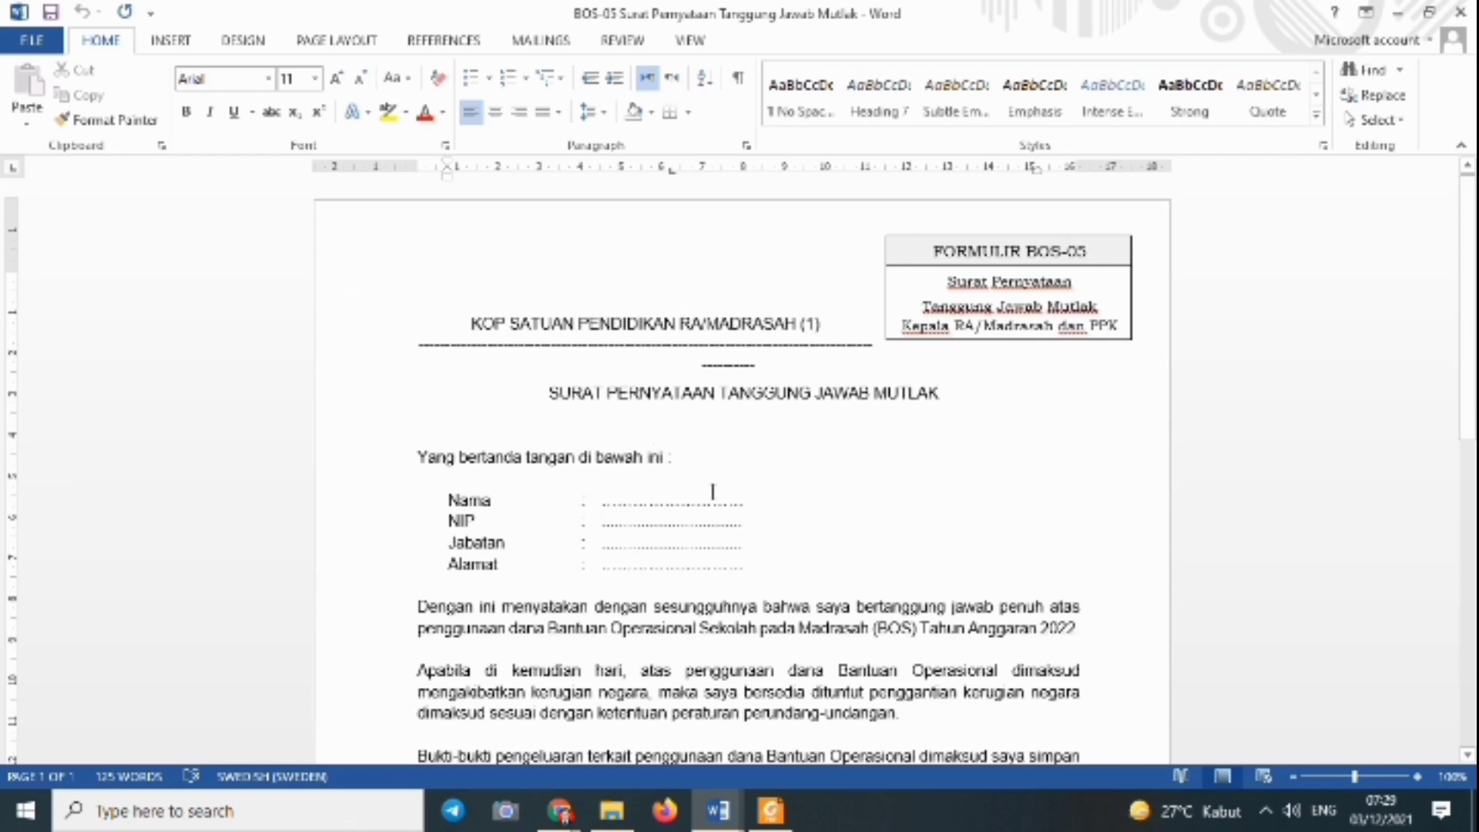
{"action": "left_click_drag", "start_coordinate": [1472, 333], "coordinate": [1463, 514]}
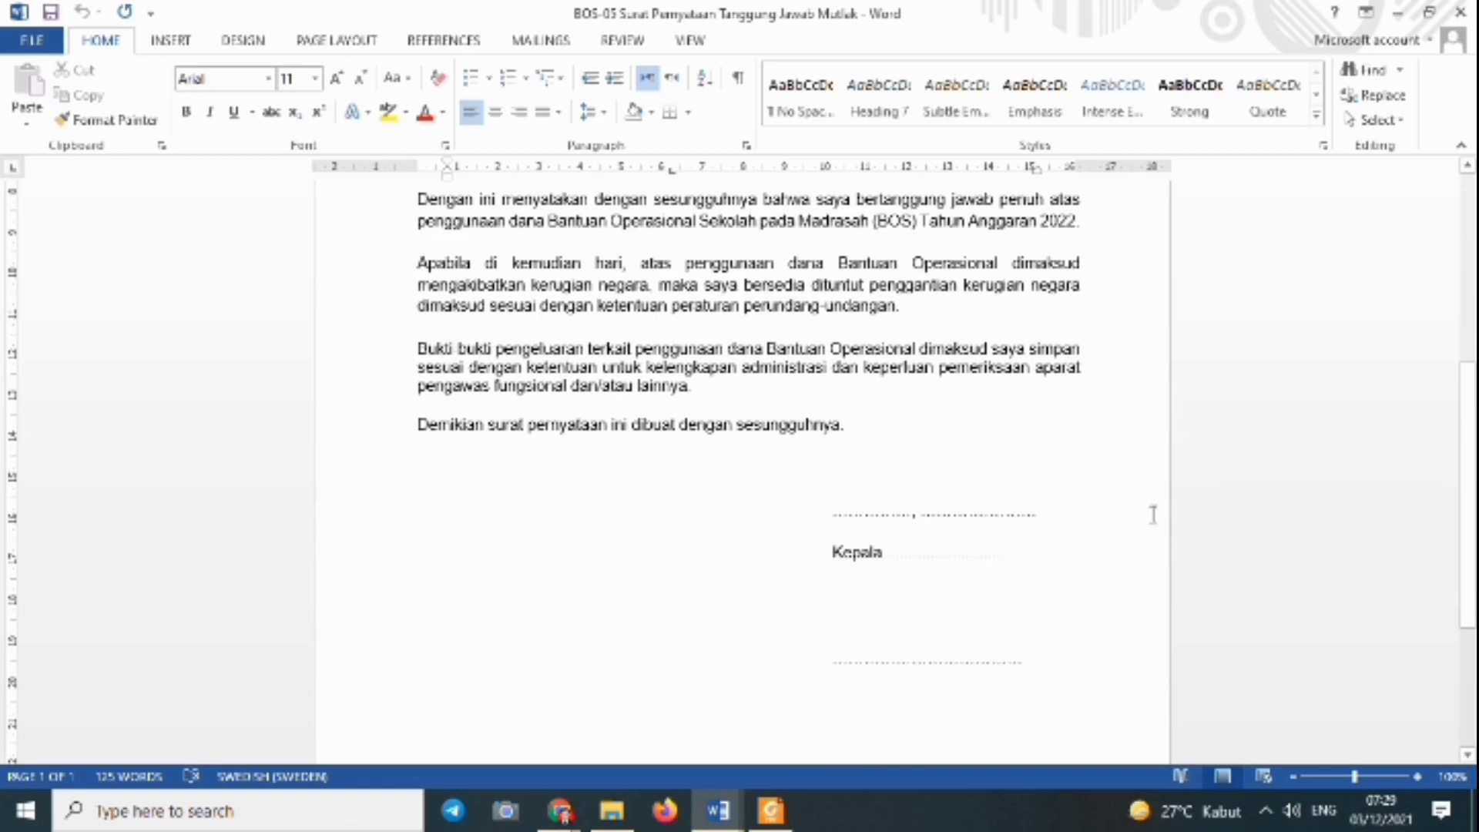
{"action": "scroll", "coordinate": [1439, 308], "scroll_direction": "up", "scroll_amount": 8}
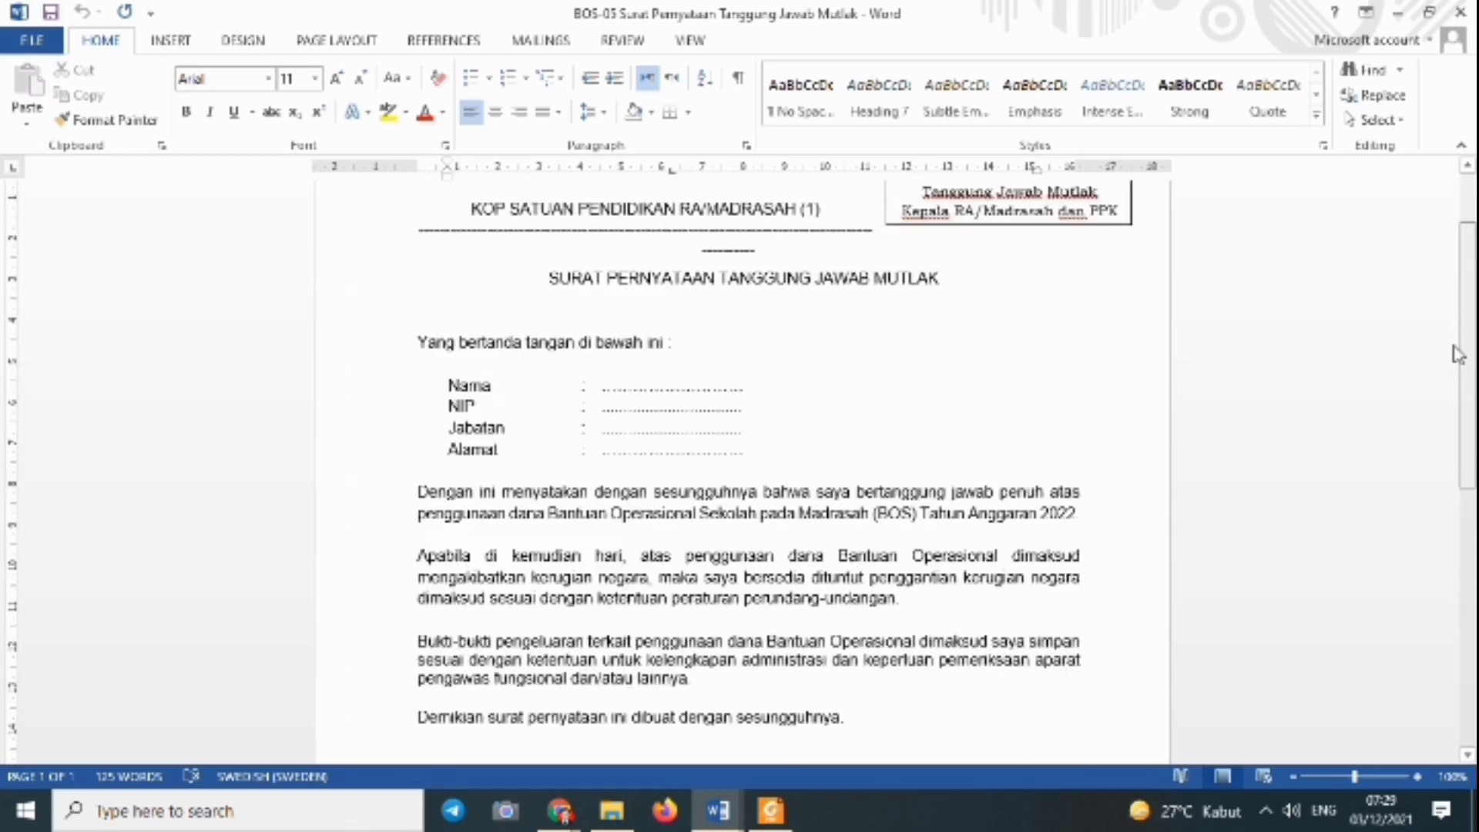
{"action": "scroll", "coordinate": [1439, 248], "scroll_direction": "up", "scroll_amount": 1}
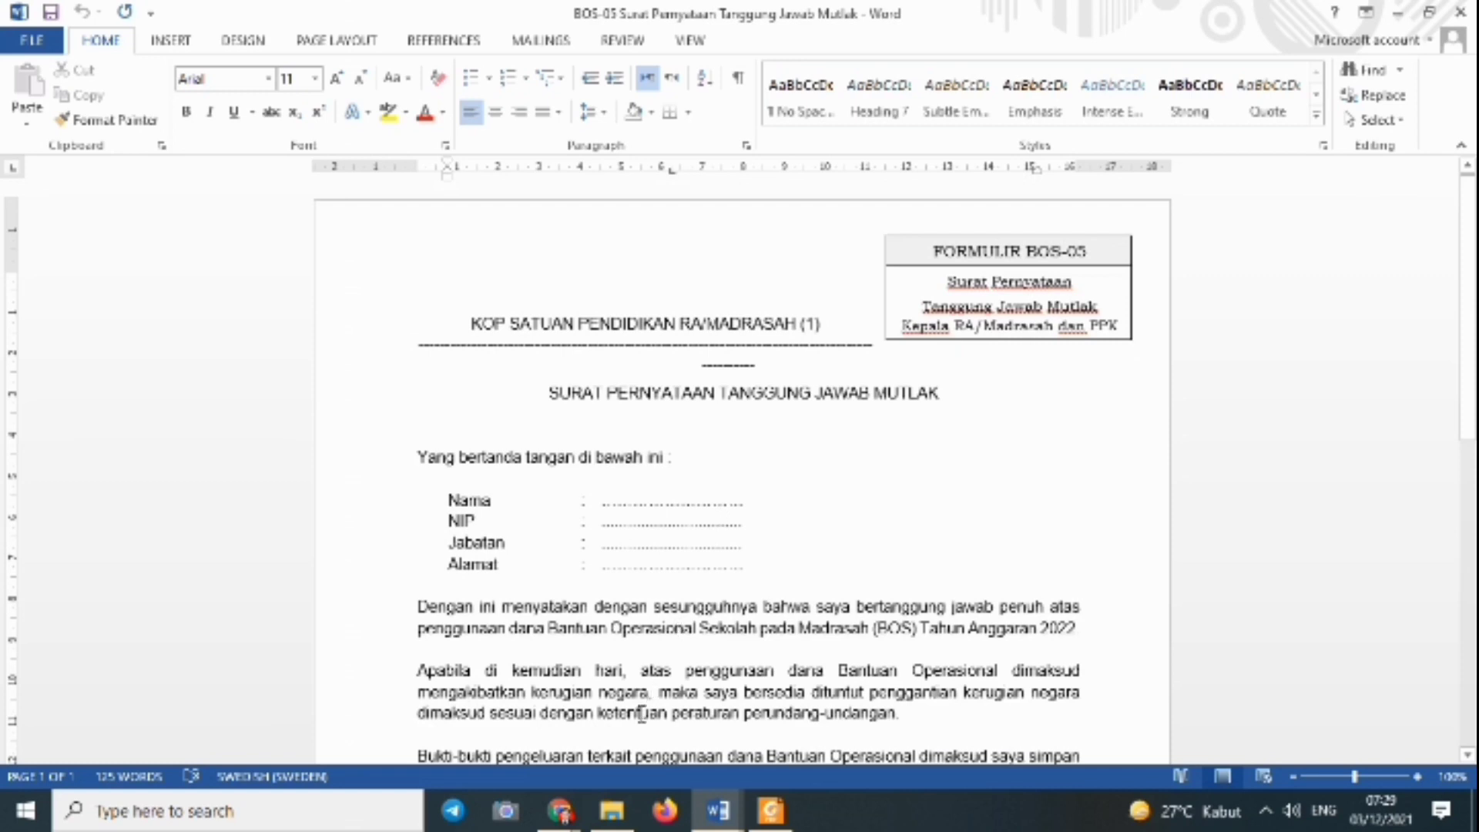
Step: Open the BOS-09 Kuitansi Penerimaan BOS document from the same folder and review its Nomor, Jumlah uang and Terbilang fields
{"action": "left_click", "coordinate": [617, 812]}
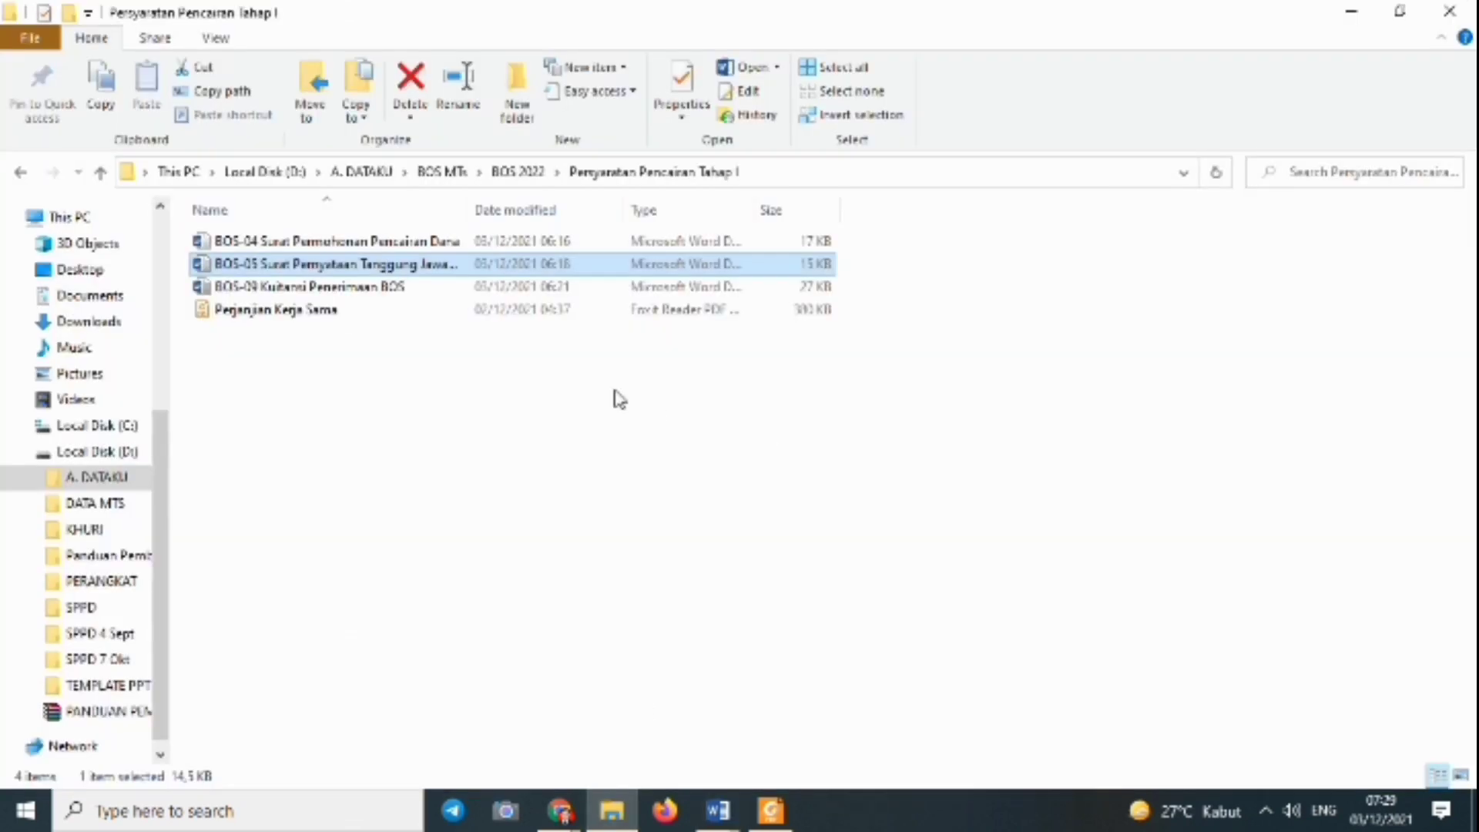
{"action": "double_click", "coordinate": [418, 287]}
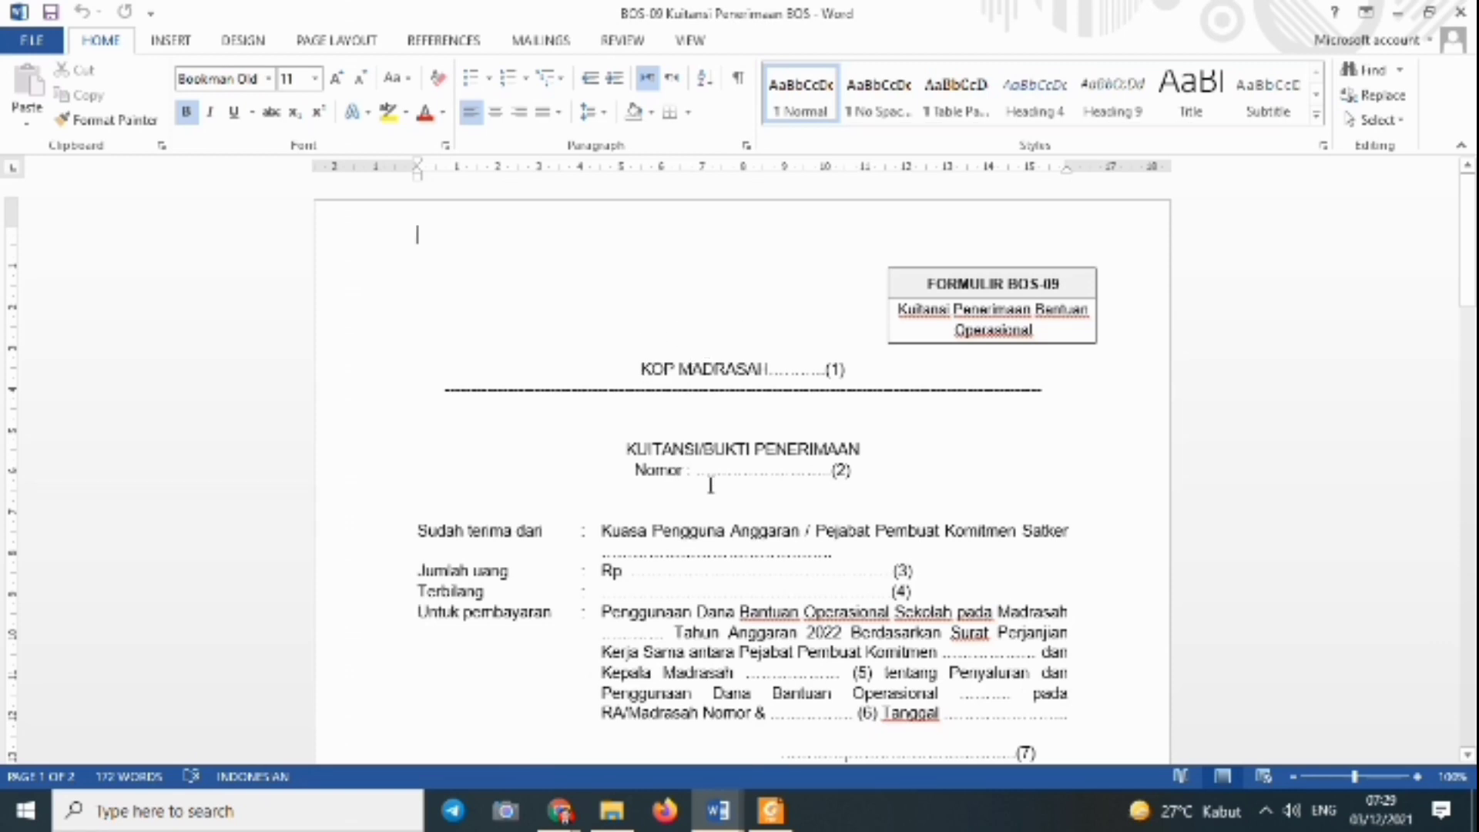
{"action": "left_click", "coordinate": [864, 474]}
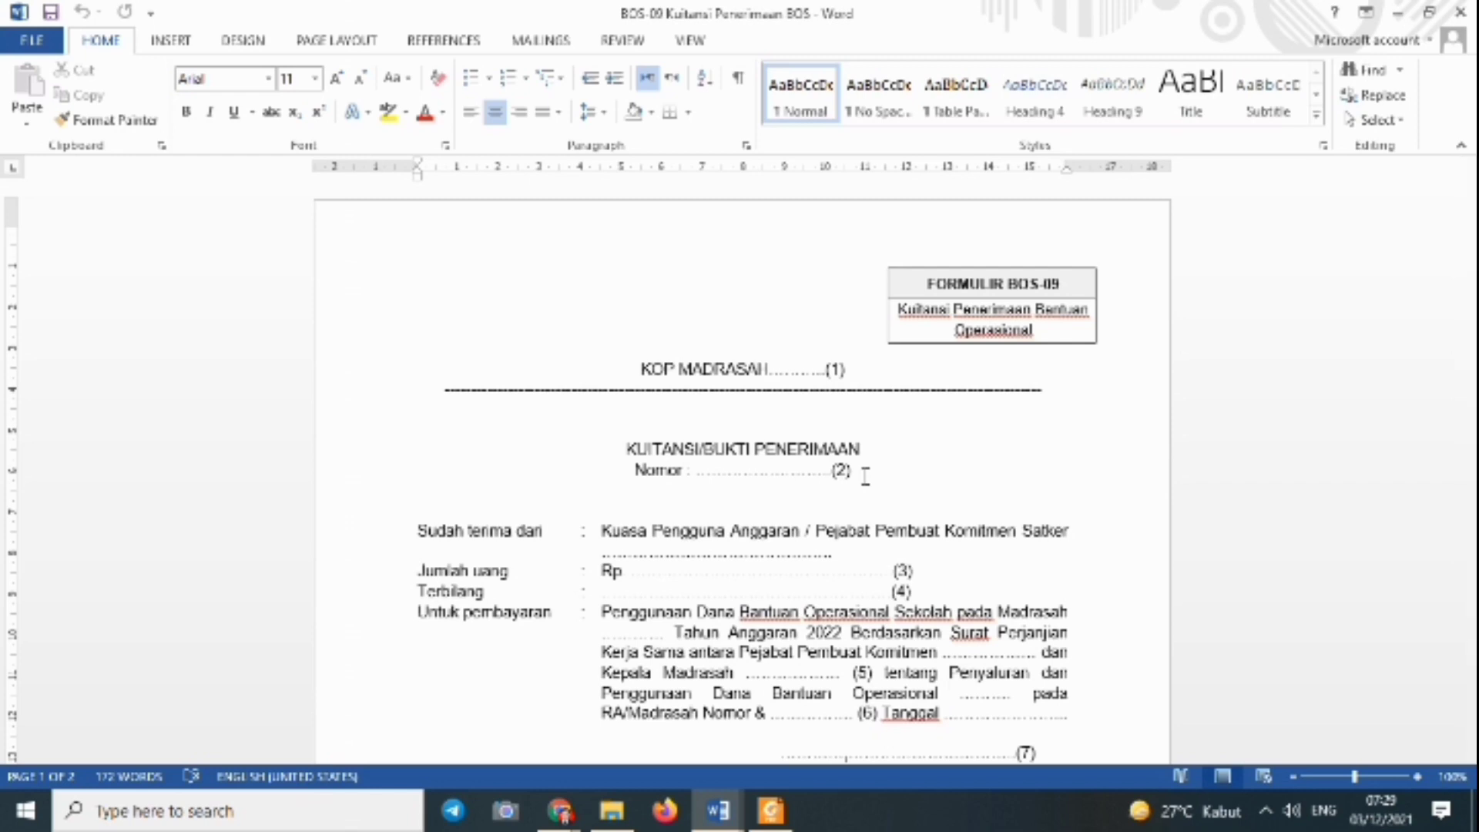
{"action": "key", "text": "Down"}
{"action": "key", "text": "Down"}
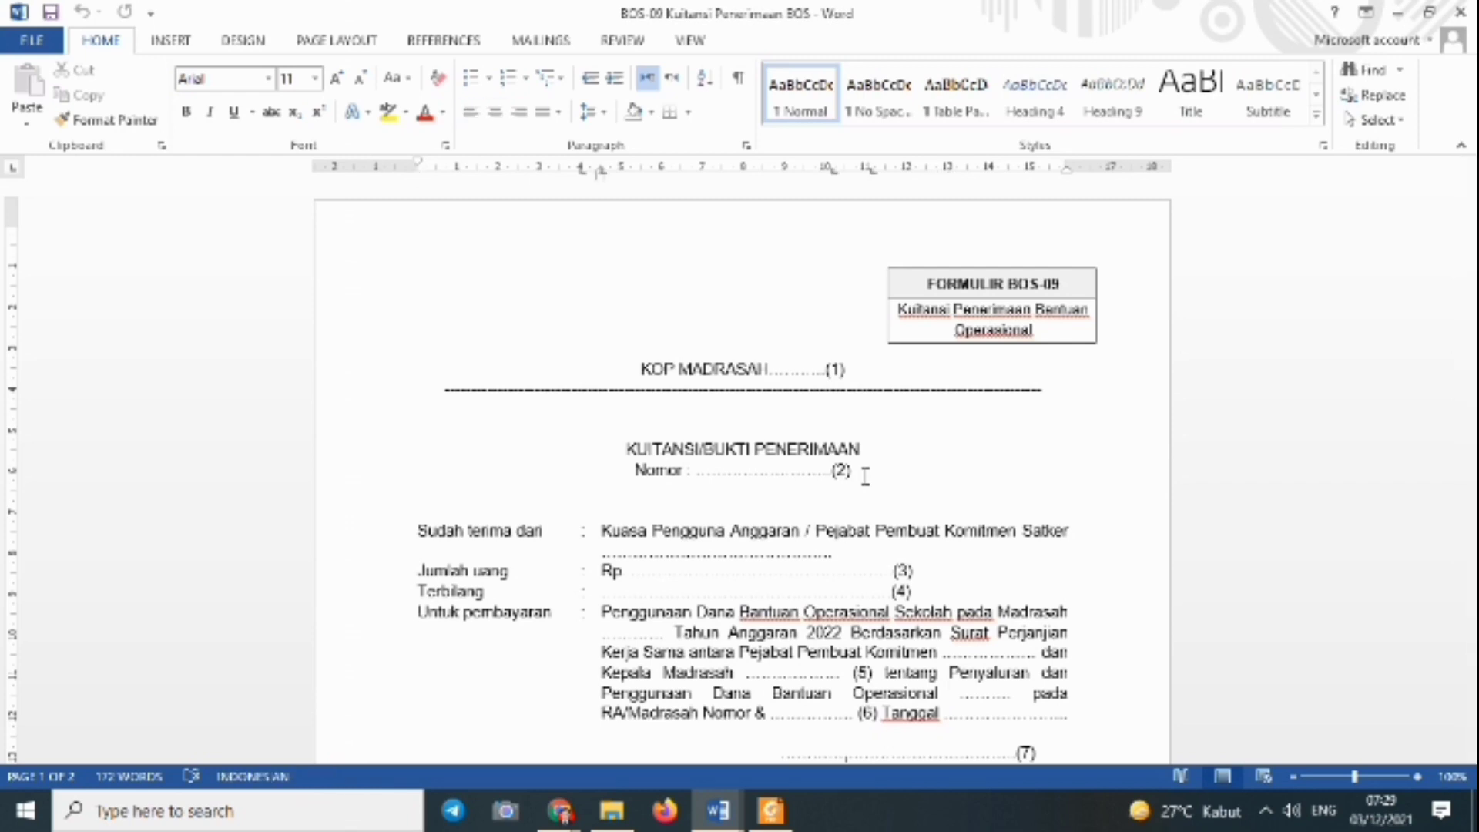
{"action": "key", "text": "Up"}
{"action": "key", "text": "Down"}
{"action": "key", "text": "Down"}
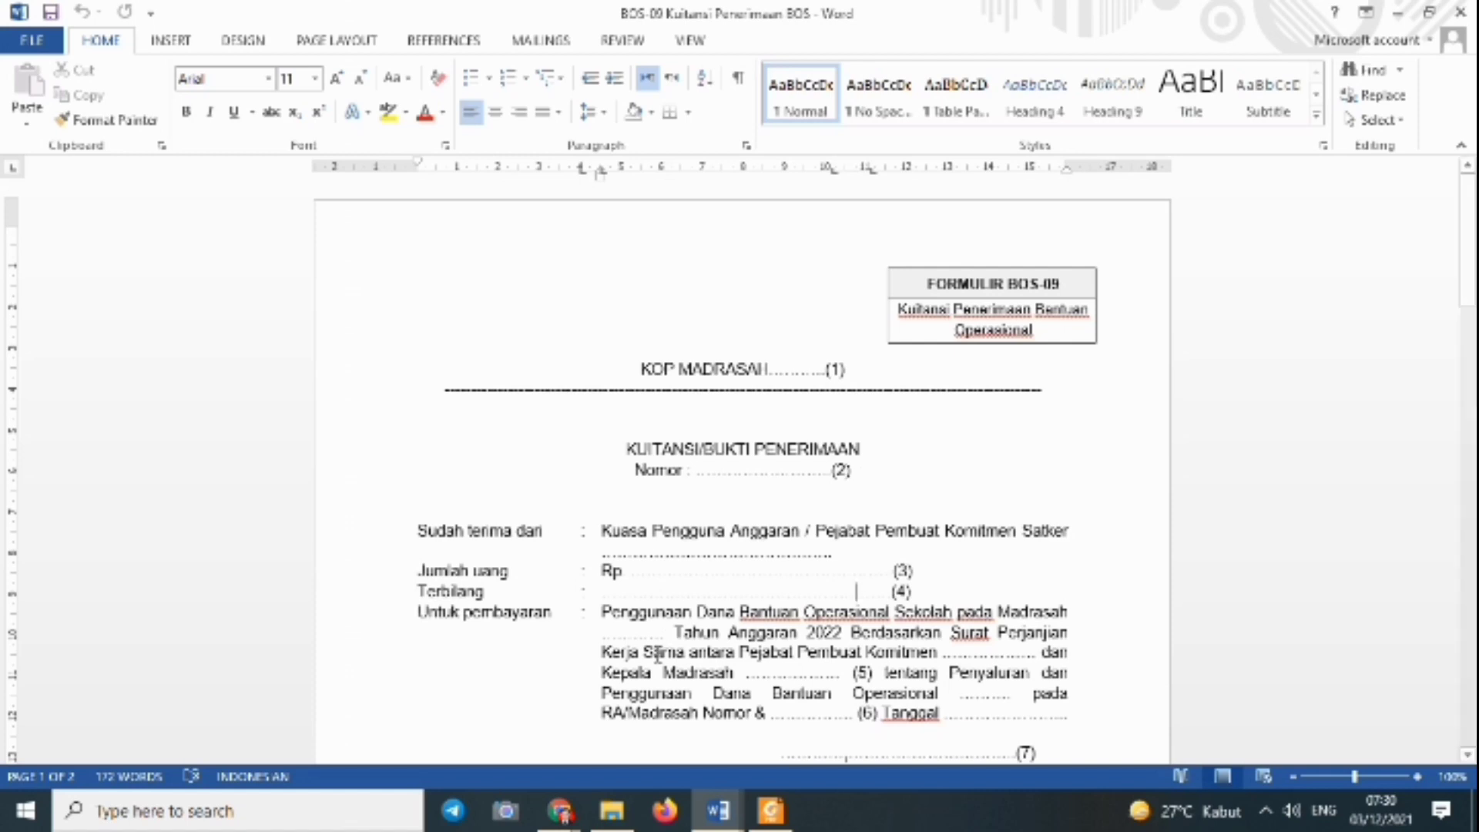
Step: Insert a ".." placeholder before the "&" after "RA/Madrasah Nomor" in the receipt's Untuk pembayaran text
{"action": "left_click", "coordinate": [636, 632]}
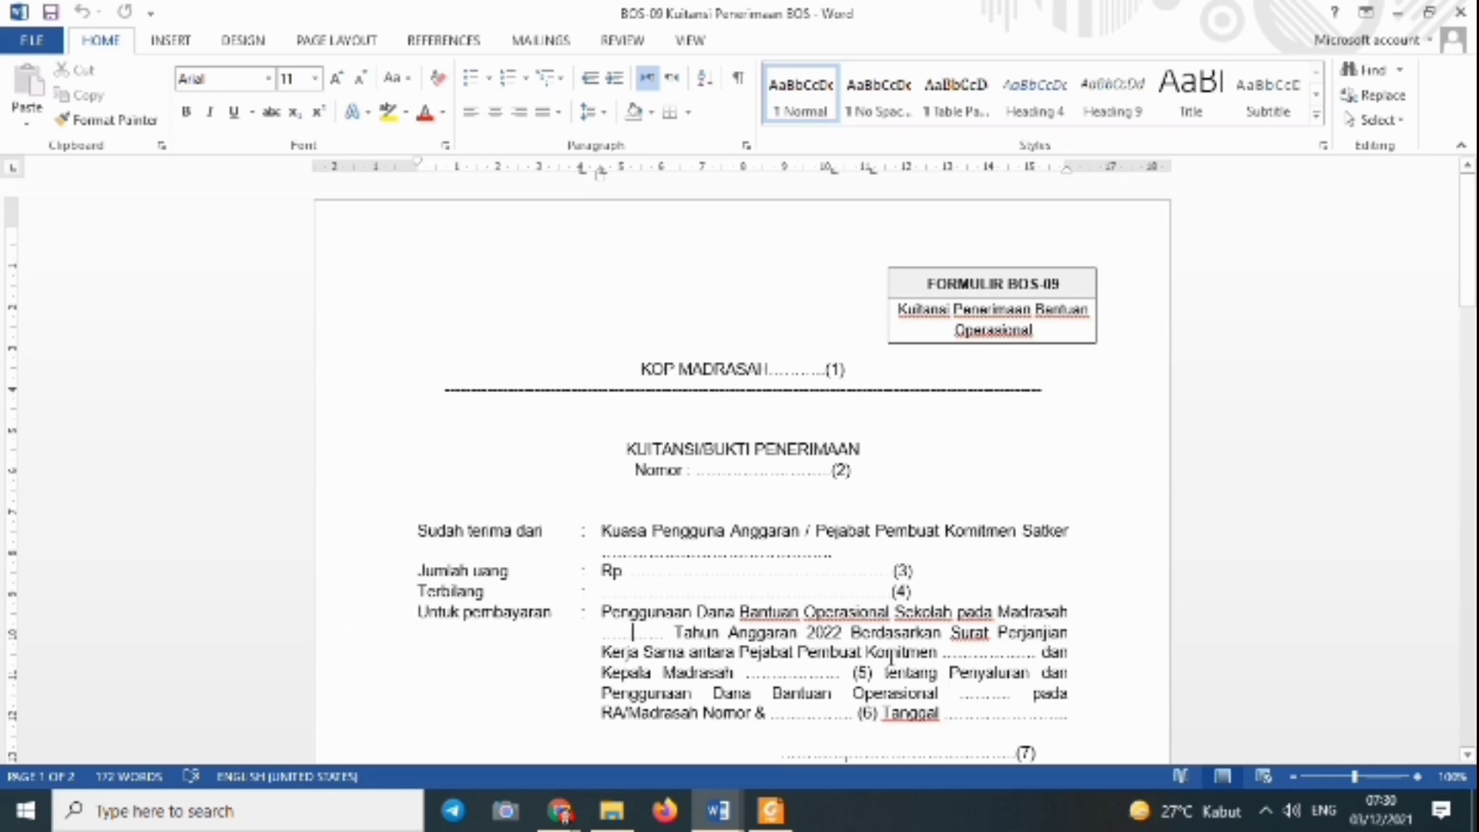
{"action": "left_click", "coordinate": [1037, 655]}
{"action": "left_click", "coordinate": [809, 673]}
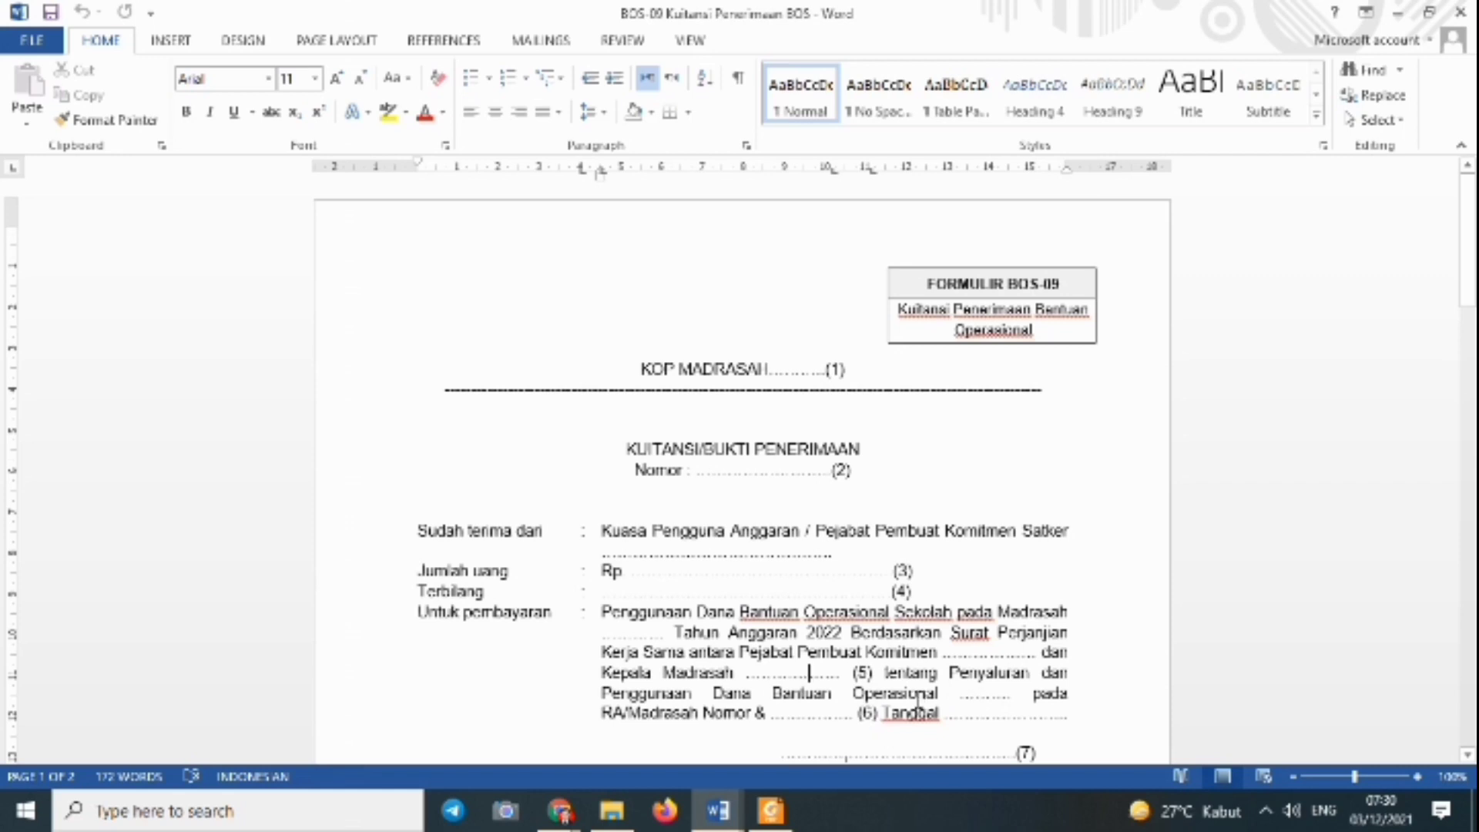
{"action": "key", "text": "Down"}
{"action": "key", "text": "Down"}
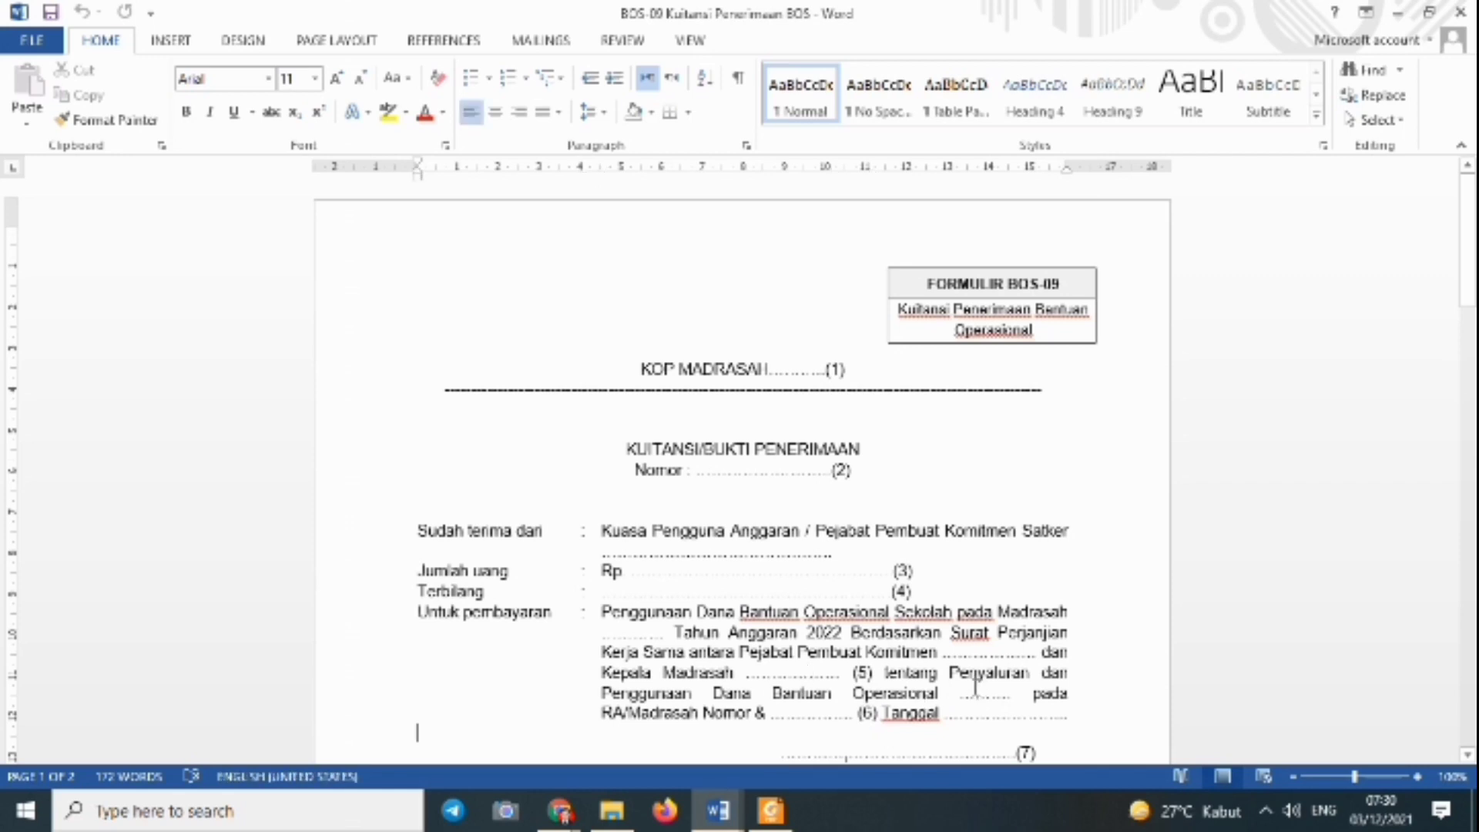
{"action": "key", "text": "Up"}
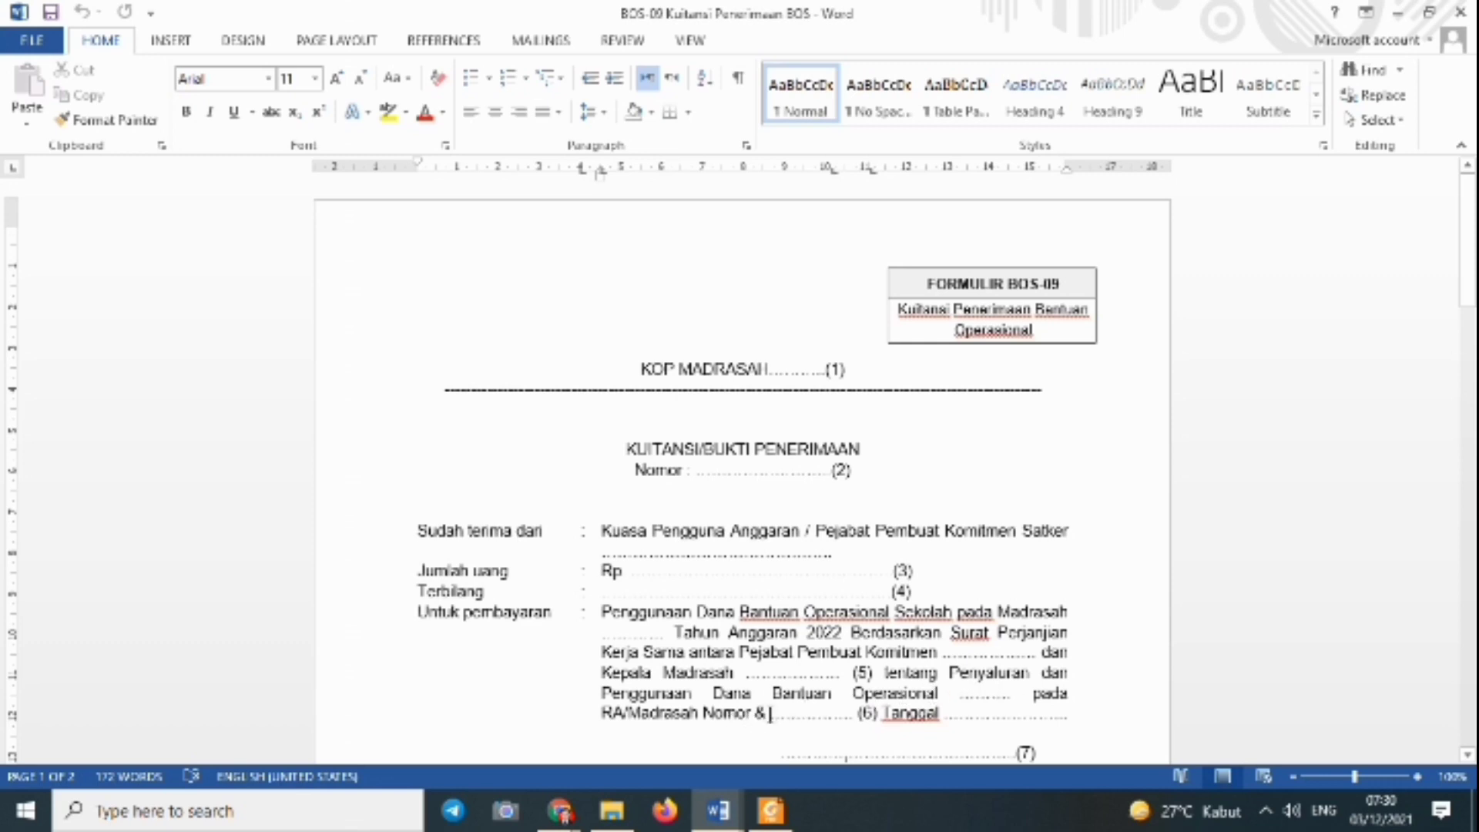
{"action": "left_click", "coordinate": [760, 715]}
{"action": "type", "text": ".."}
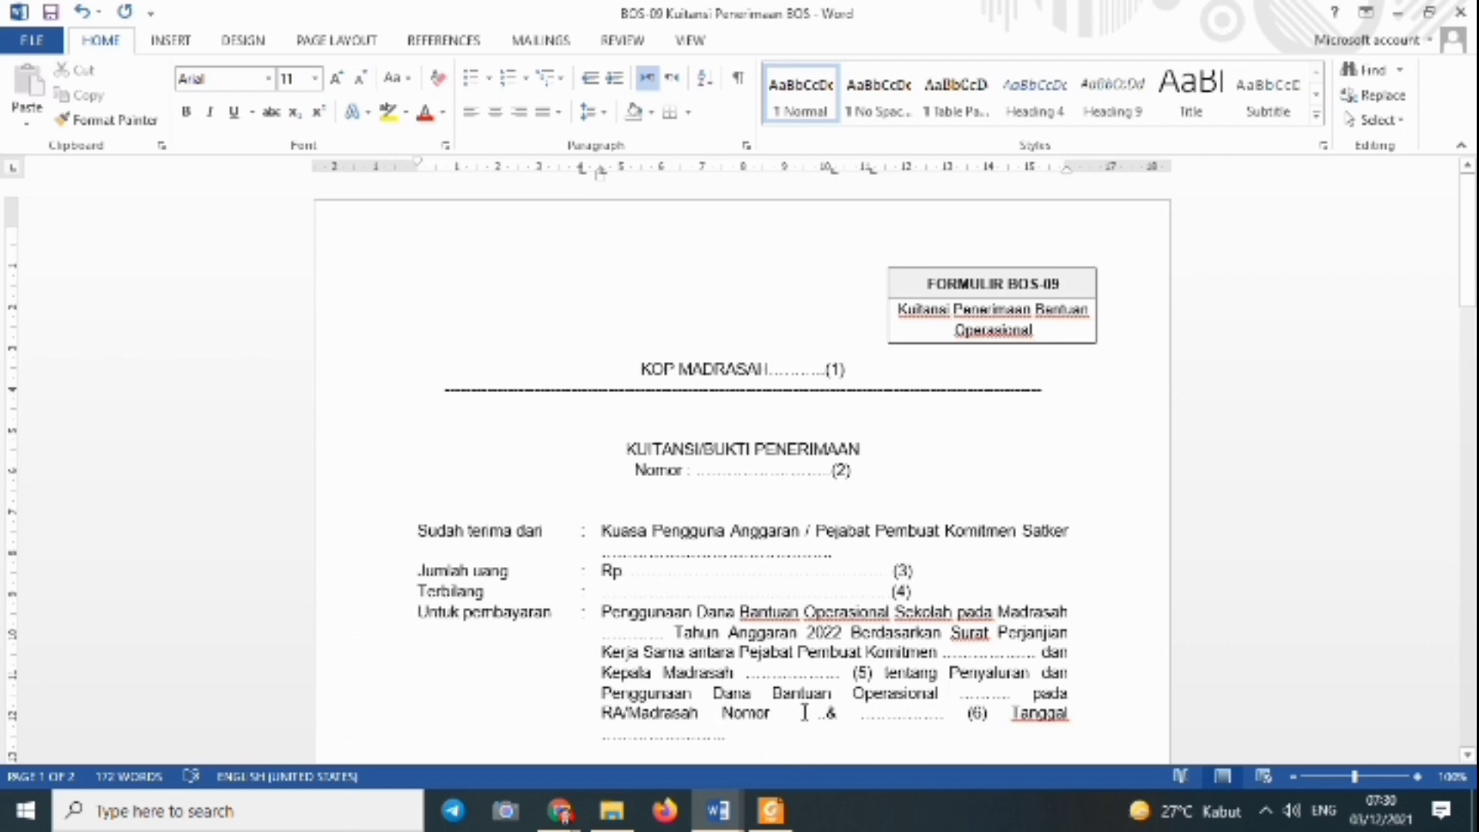
Step: Check the two agreement numbers and the date in the Perjanjian Kerja Sama PDF in Foxit Reader, and return to the BOS-09 receipt in Word
{"action": "left_click", "coordinate": [776, 816]}
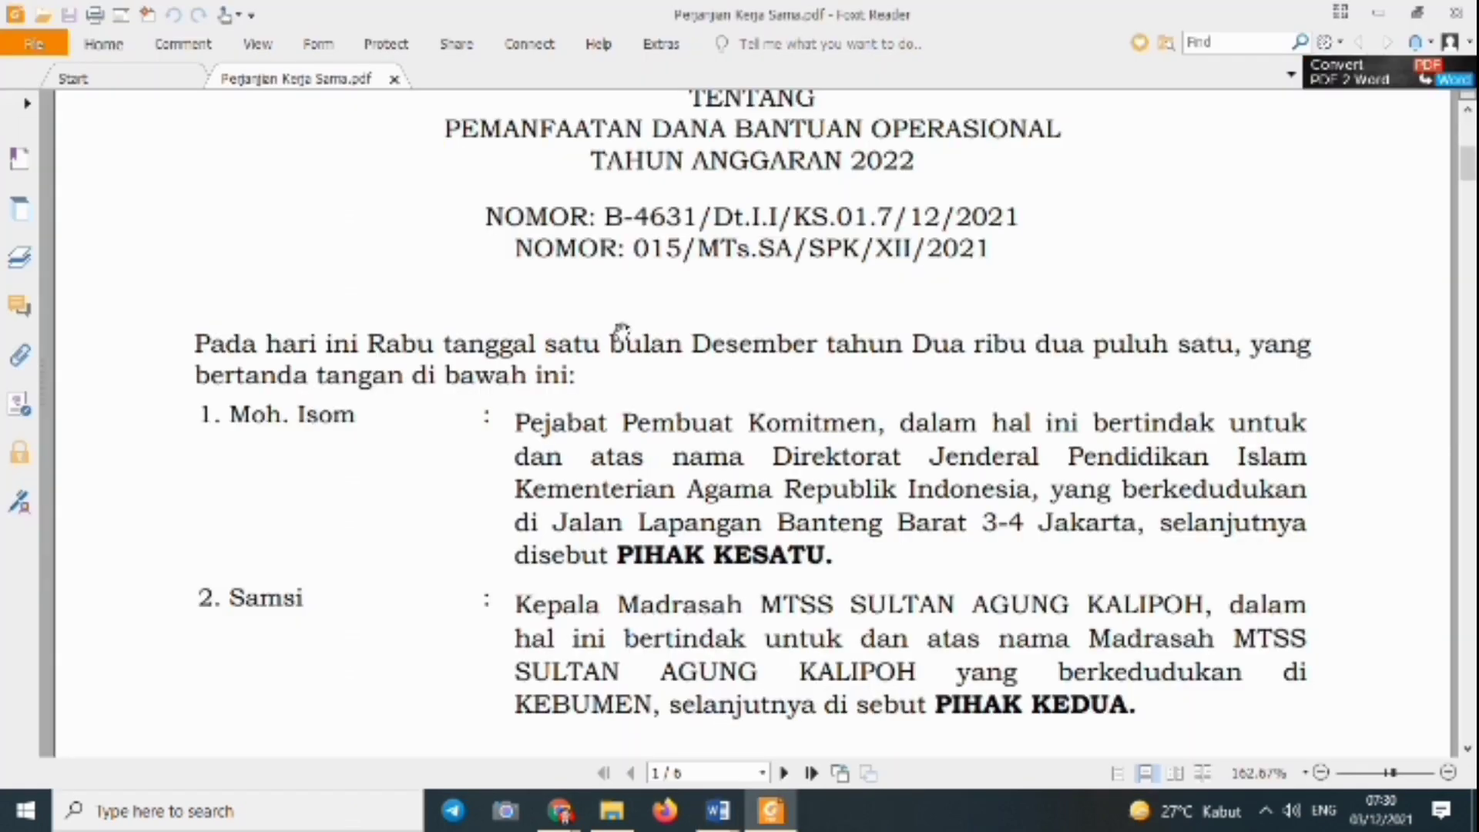
{"action": "mouse_move", "coordinate": [724, 817]}
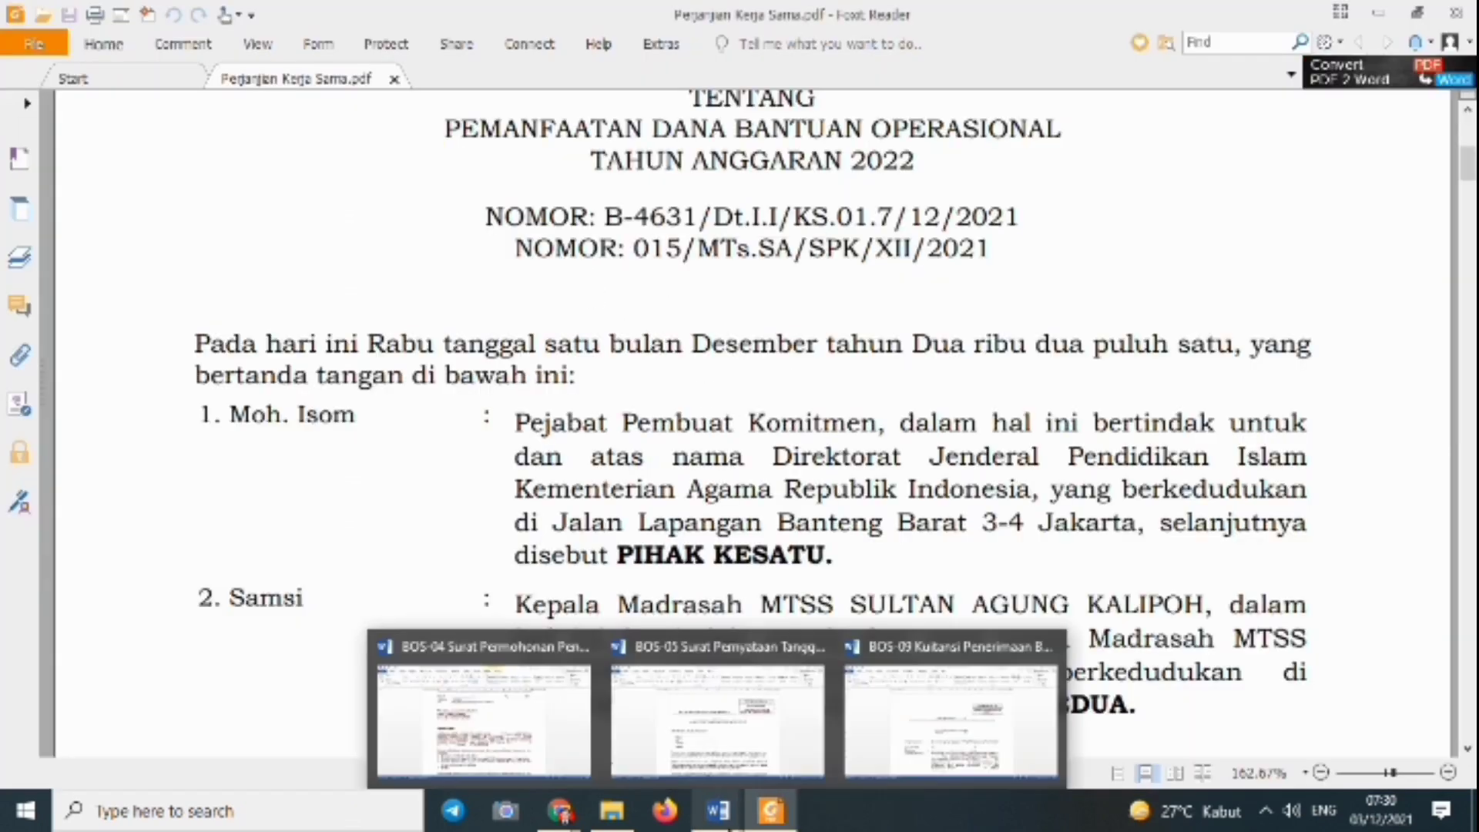
{"action": "left_click", "coordinate": [950, 716]}
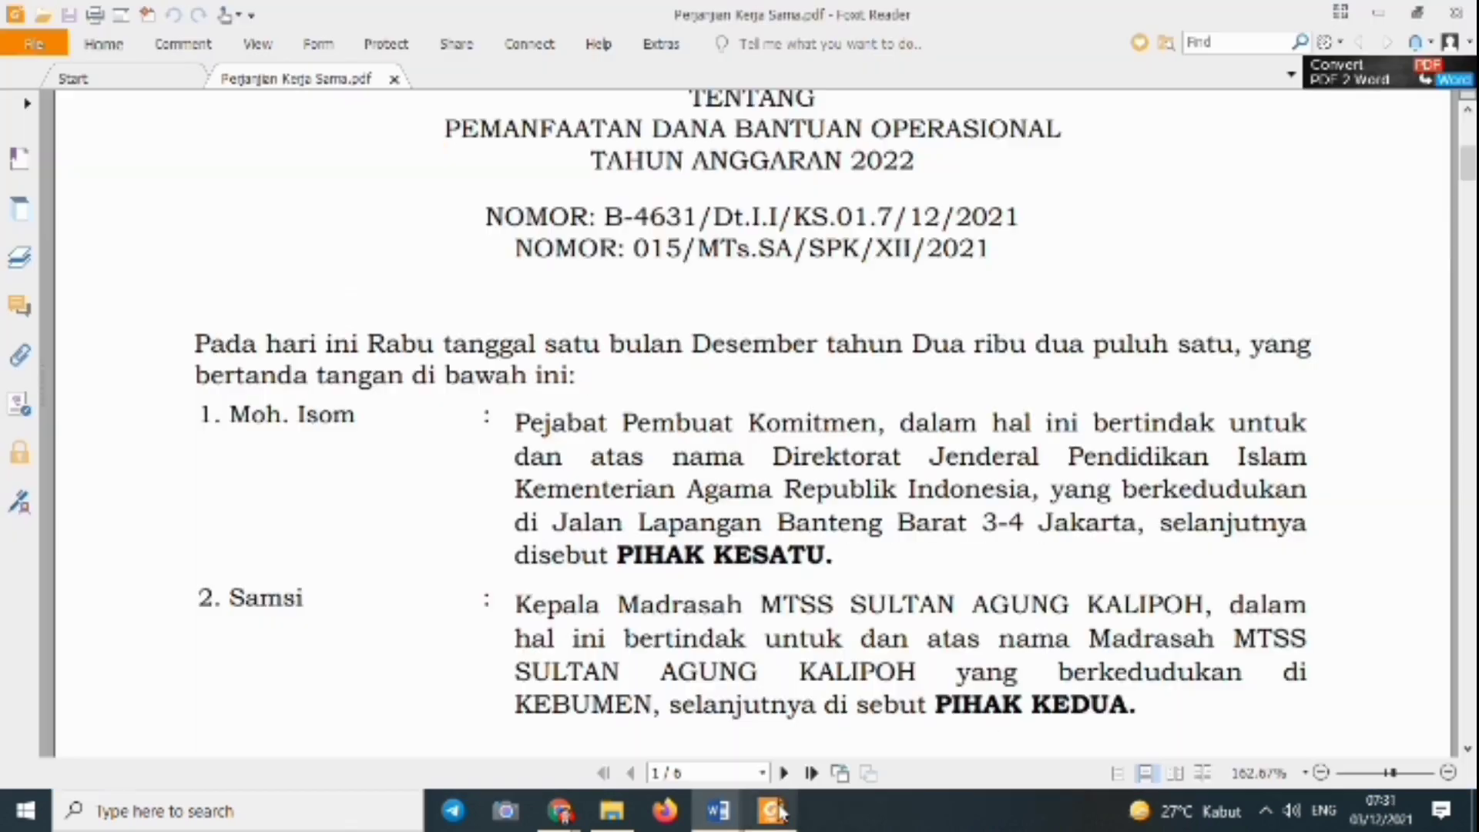
{"action": "left_click", "coordinate": [771, 811]}
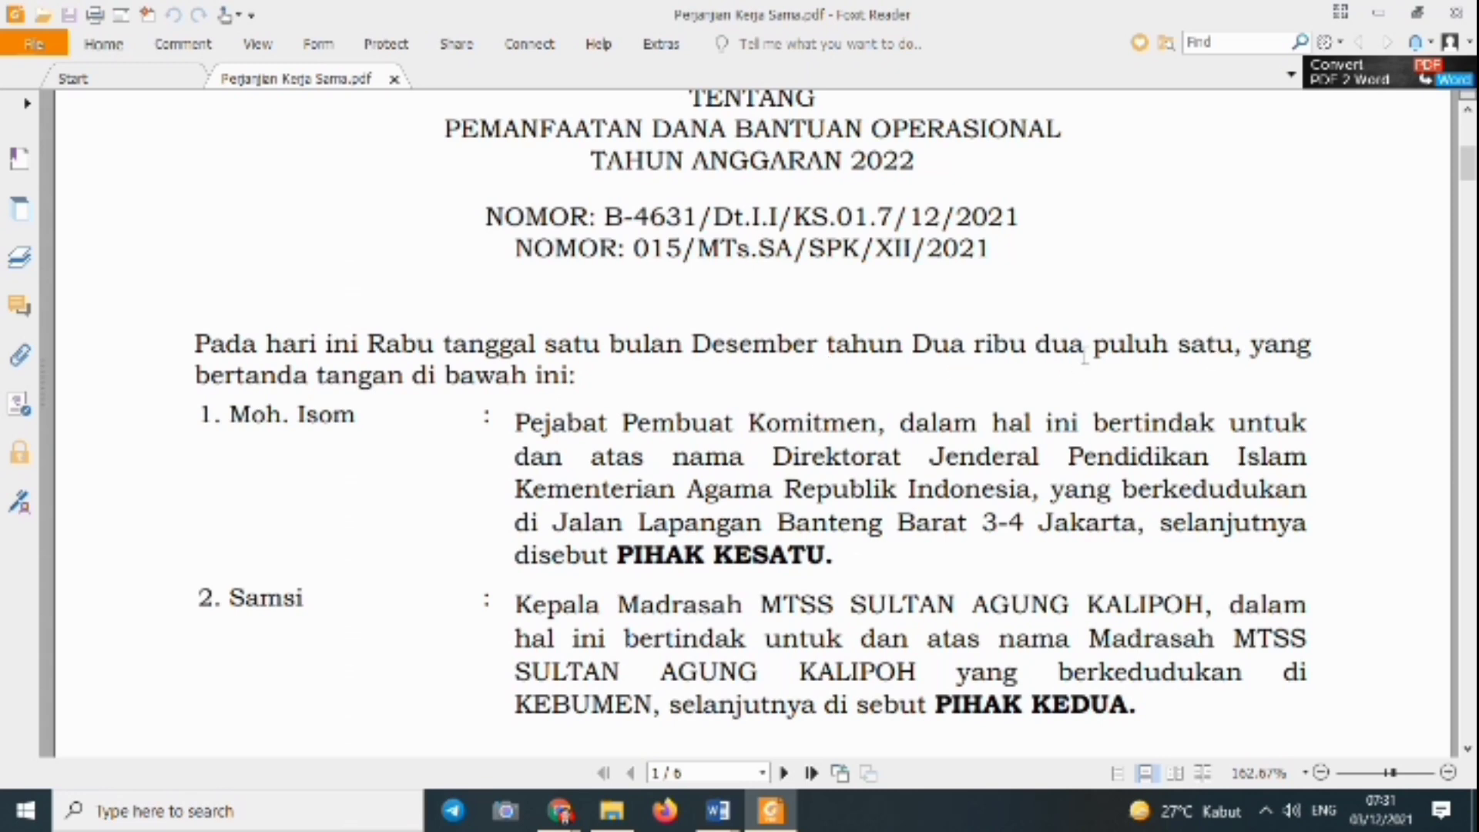
{"action": "left_click", "coordinate": [574, 822]}
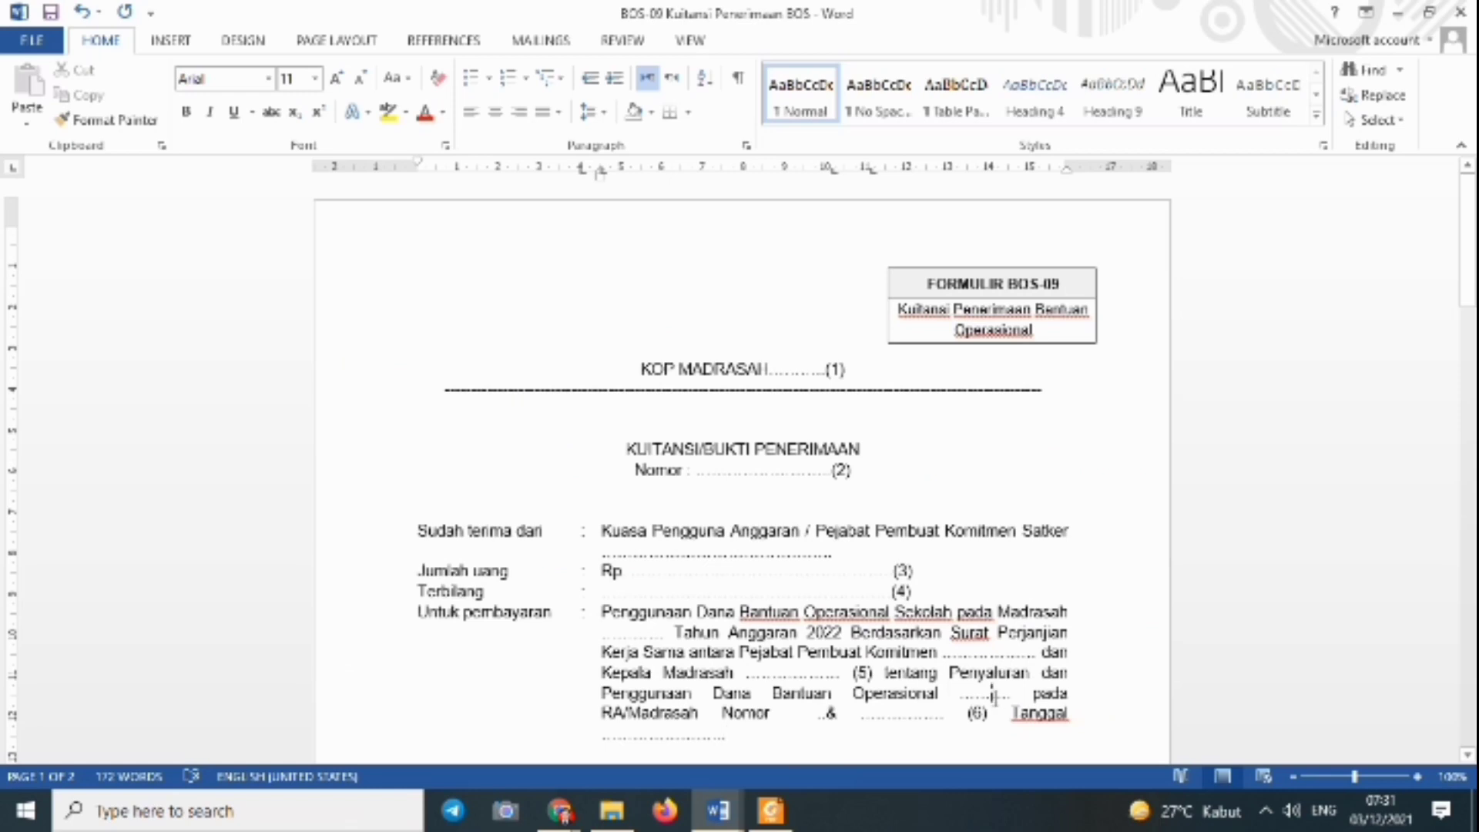
Step: Examine the receipt's place and date line, Kepala Madrasah signature with Materai Rp 10.000, and Pejabat Pembuat Komitmen approval block
{"action": "key", "text": "Down"}
{"action": "scroll", "coordinate": [996, 700], "scroll_direction": "down", "scroll_amount": 5}
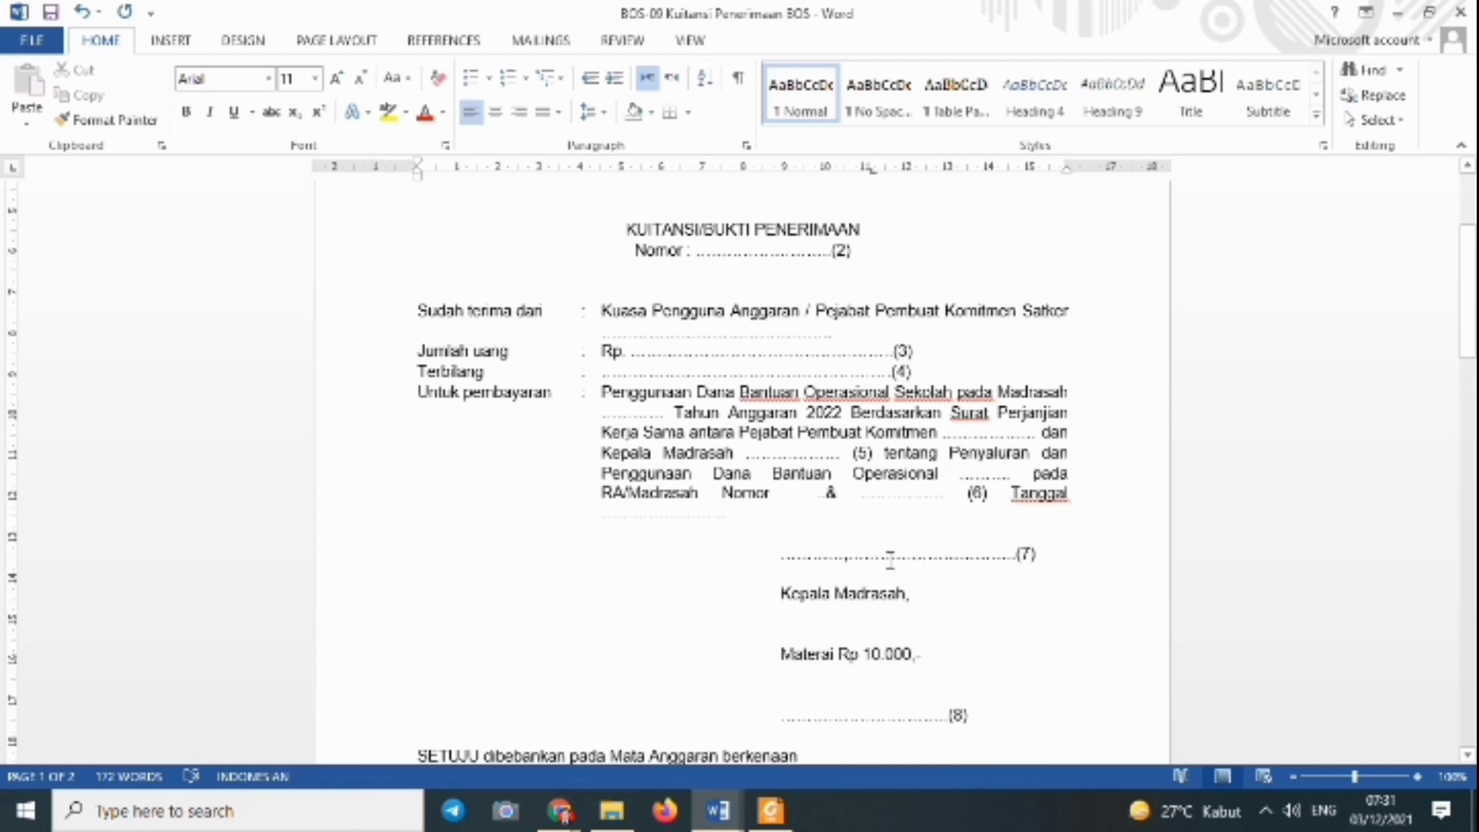
{"action": "left_click", "coordinate": [990, 597]}
{"action": "key", "text": "Down"}
{"action": "key", "text": "Down"}
{"action": "key", "text": "Down"}
{"action": "key", "text": "Down"}
{"action": "key", "text": "Down"}
{"action": "key", "text": "Down"}
{"action": "key", "text": "Down"}
{"action": "key", "text": "Down"}
{"action": "key", "text": "Down"}
{"action": "key", "text": "Down"}
{"action": "key", "text": "Down"}
{"action": "key", "text": "Down"}
{"action": "key", "text": "Down"}
{"action": "key", "text": "Down"}
{"action": "key", "text": "Down"}
{"action": "key", "text": "Down"}
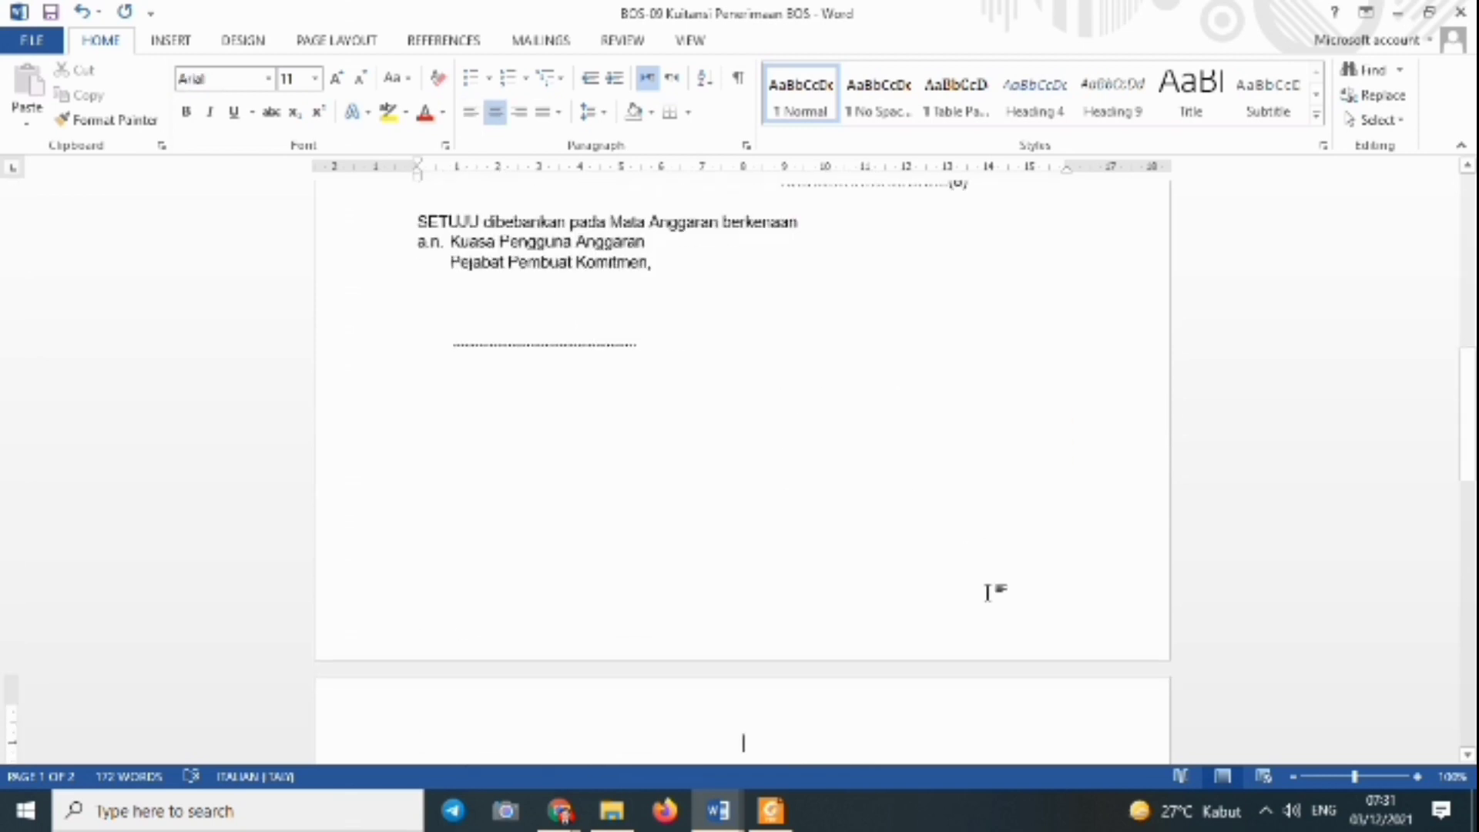
{"action": "key", "text": "Up"}
{"action": "key", "text": "Up"}
{"action": "key", "text": "Up"}
{"action": "key", "text": "Up"}
{"action": "key", "text": "Up"}
{"action": "key", "text": "Up"}
{"action": "key", "text": "Up"}
{"action": "key", "text": "Up"}
{"action": "key", "text": "Up"}
{"action": "key", "text": "Up"}
{"action": "key", "text": "Up"}
{"action": "key", "text": "Up"}
{"action": "key", "text": "Up"}
{"action": "key", "text": "Up"}
{"action": "key", "text": "Up"}
{"action": "key", "text": "Up"}
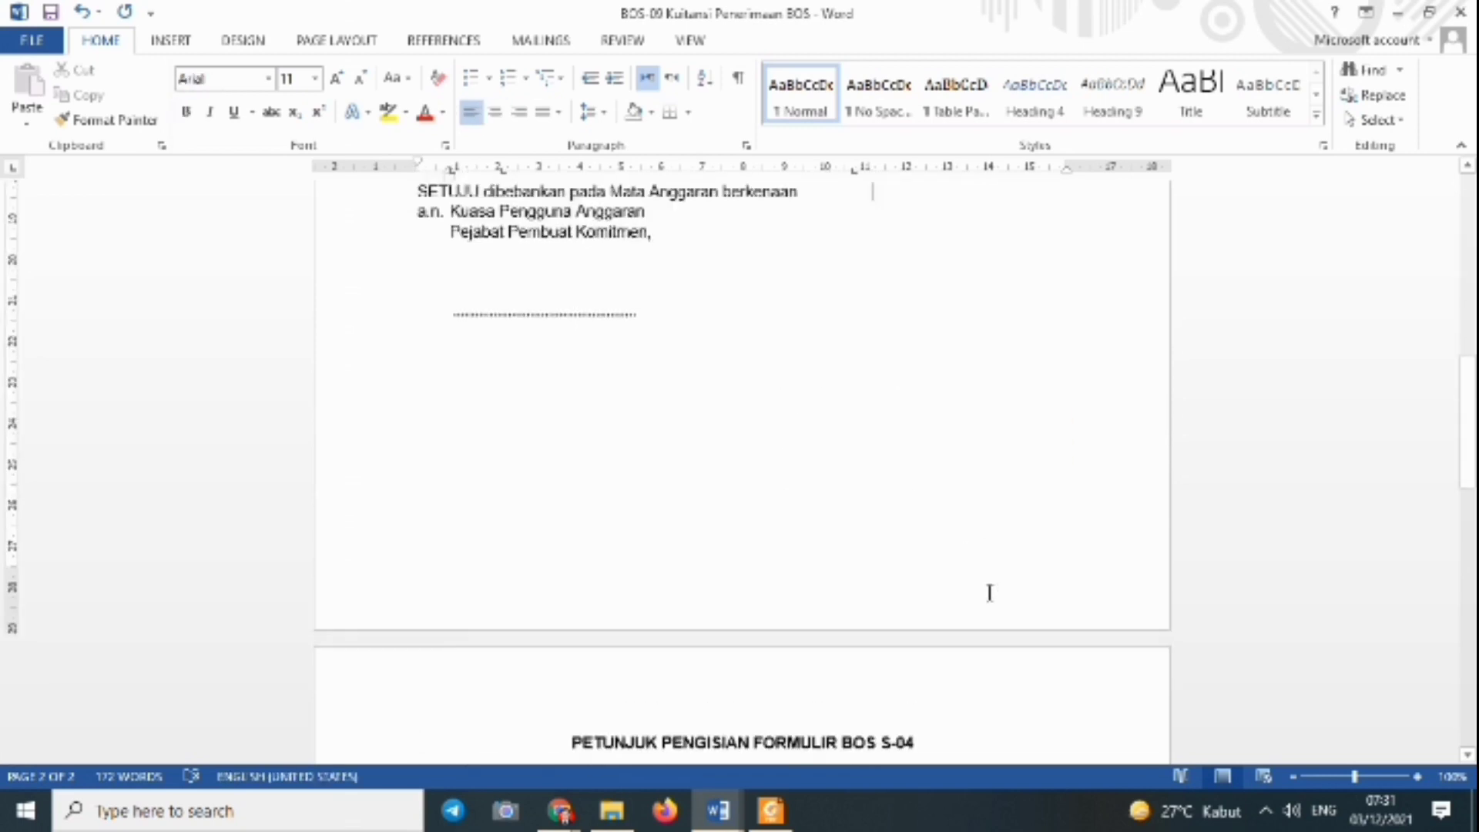
Step: Examine the filling instructions table for items (1) to (8) on the receipt's second page, returning to the start of the form
{"action": "key", "text": "Down"}
{"action": "key", "text": "Down"}
{"action": "key", "text": "Down"}
{"action": "key", "text": "Down"}
{"action": "key", "text": "Down"}
{"action": "key", "text": "Down"}
{"action": "key", "text": "Down"}
{"action": "key", "text": "Down"}
{"action": "key", "text": "Down"}
{"action": "key", "text": "Down"}
{"action": "key", "text": "Down"}
{"action": "key", "text": "Down"}
{"action": "key", "text": "Down"}
{"action": "key", "text": "Down"}
{"action": "key", "text": "Down"}
{"action": "key", "text": "Down"}
{"action": "key", "text": "Down"}
{"action": "key", "text": "Down"}
{"action": "key", "text": "Down"}
{"action": "key", "text": "Down"}
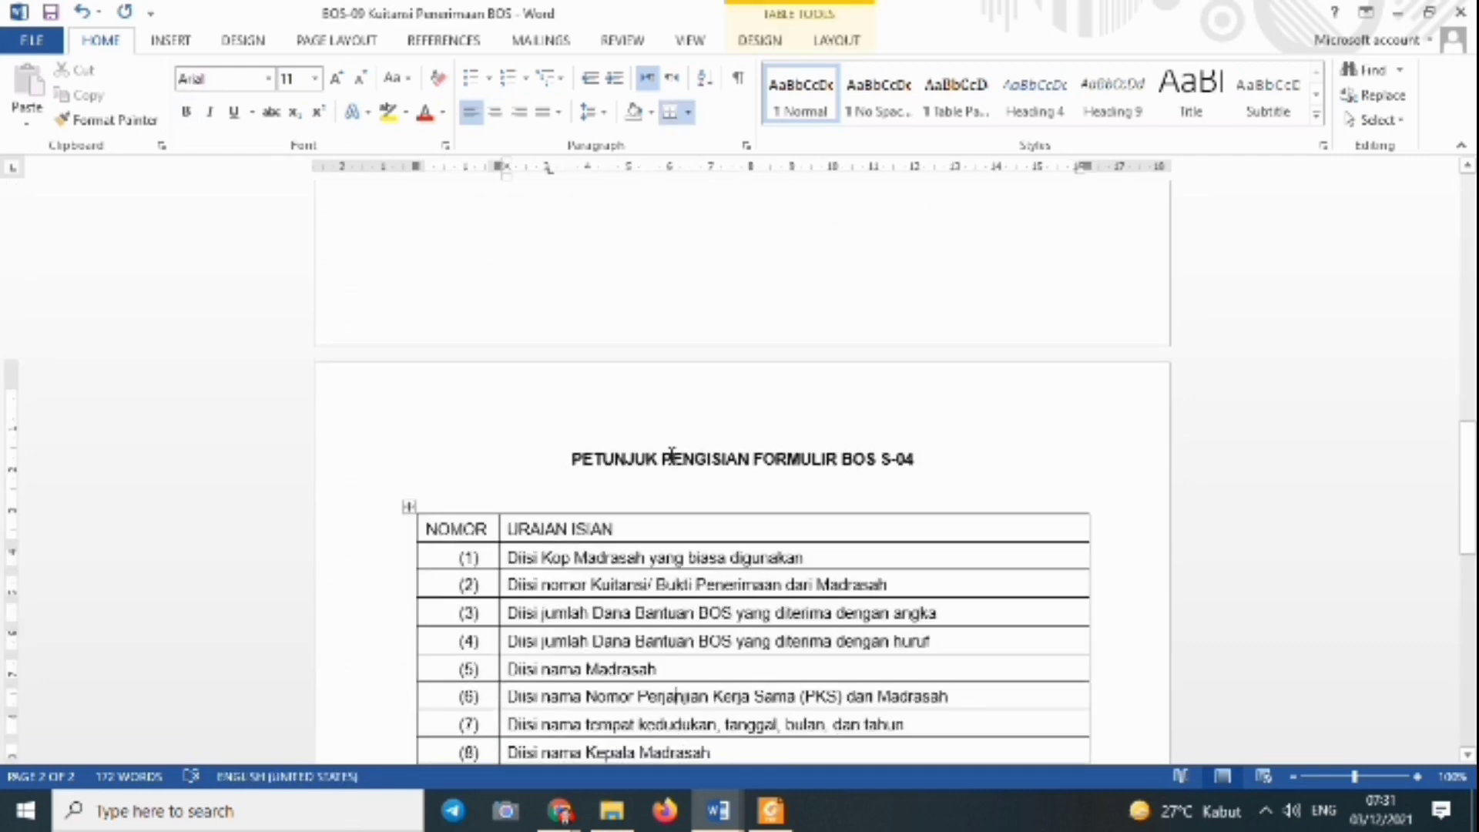
{"action": "key", "text": "Up"}
{"action": "key", "text": "Up"}
{"action": "key", "text": "Up"}
{"action": "key", "text": "Up"}
{"action": "key", "text": "Up"}
{"action": "key", "text": "Up"}
{"action": "key", "text": "Up"}
{"action": "key", "text": "Up"}
{"action": "key", "text": "Up"}
{"action": "key", "text": "Up"}
{"action": "key", "text": "Up"}
{"action": "key", "text": "Up"}
{"action": "key", "text": "Up"}
{"action": "key", "text": "Up"}
{"action": "key", "text": "Up"}
{"action": "key", "text": "Up"}
{"action": "key", "text": "Up"}
{"action": "key", "text": "Up"}
{"action": "key", "text": "Up"}
{"action": "key", "text": "Up"}
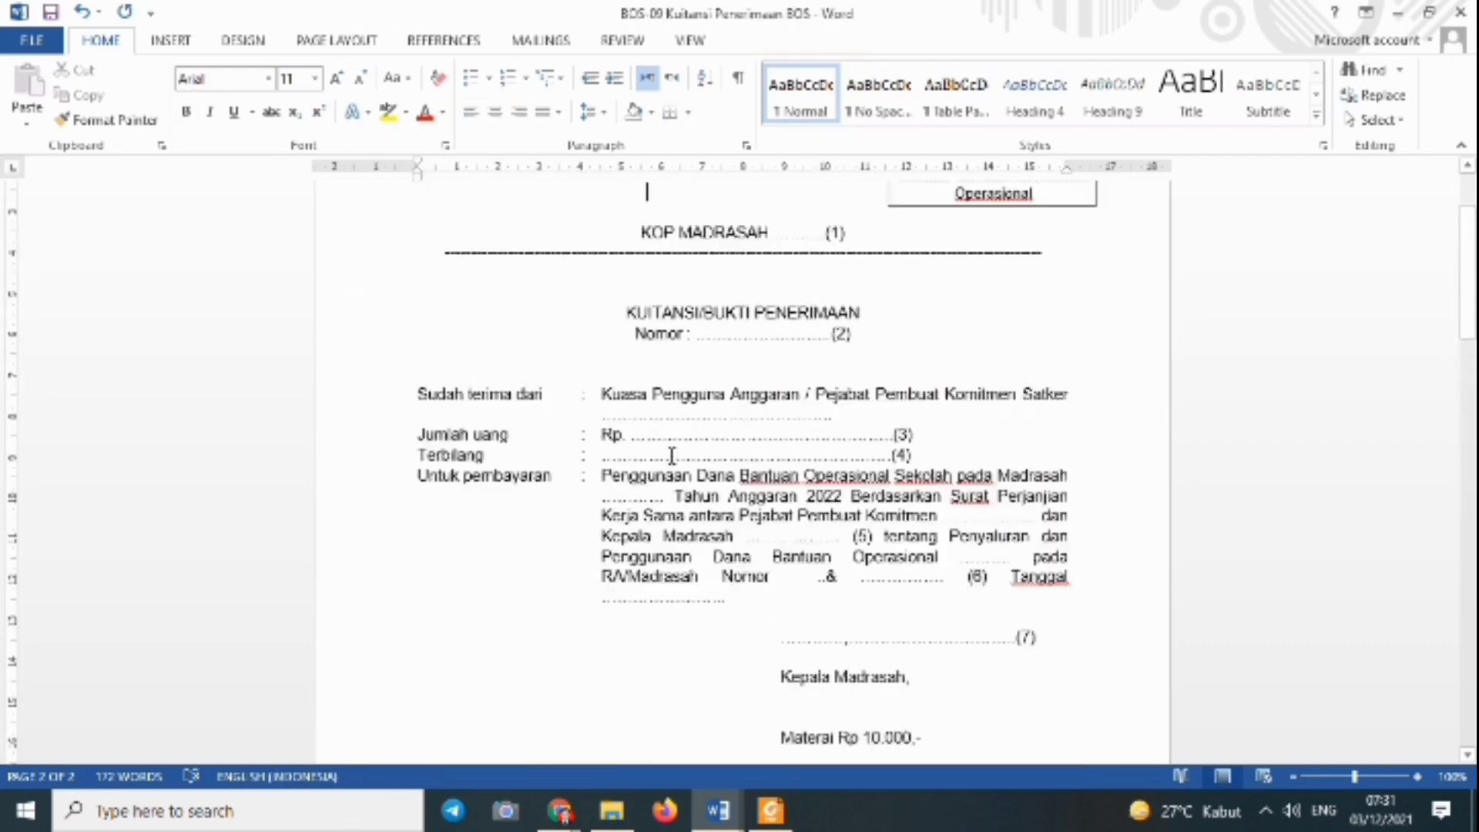
{"action": "key", "text": "Up"}
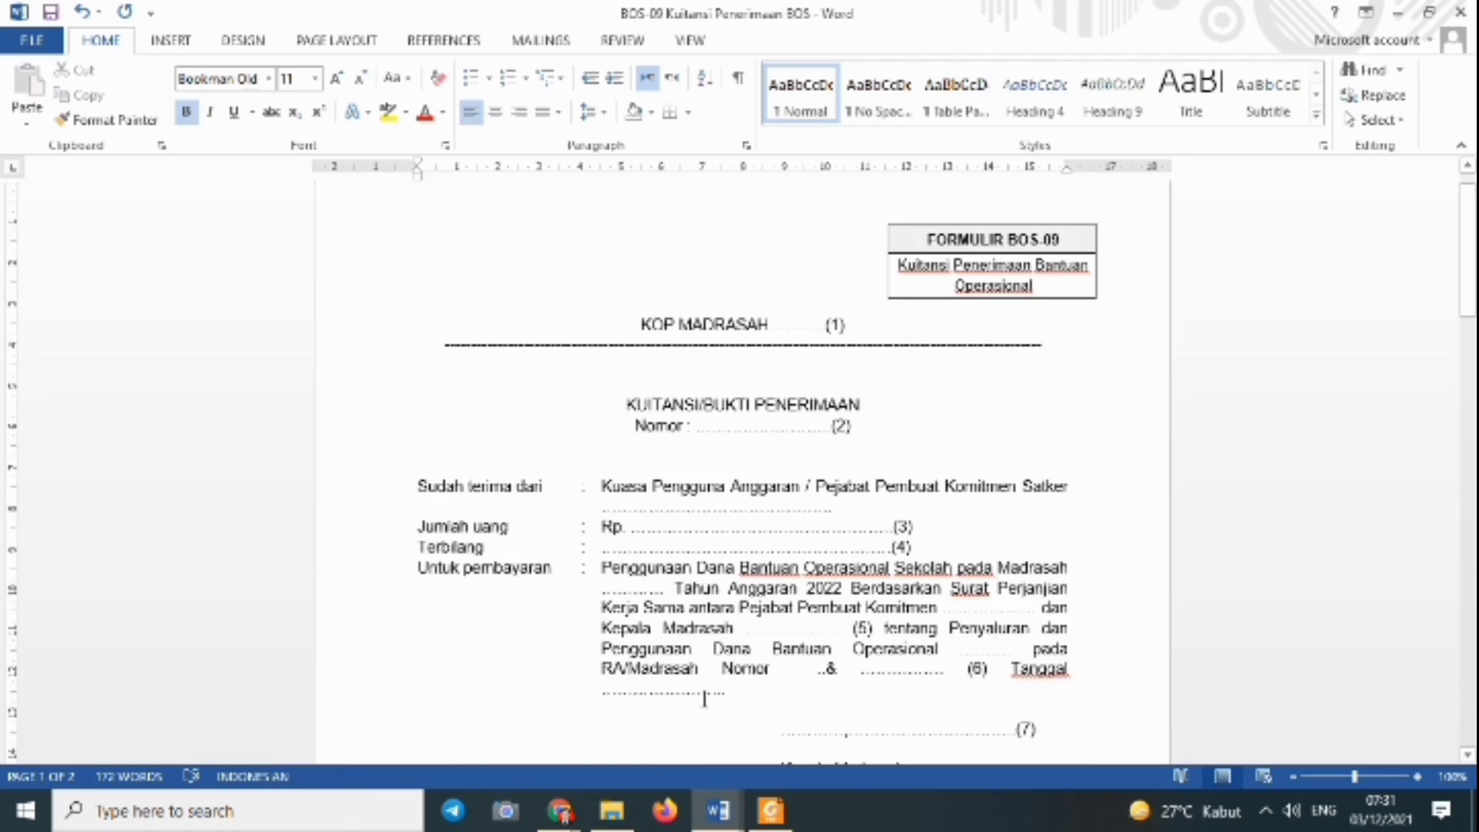
Step: Switch to Chrome and examine the Data LPJ Madrasah table on the BOS Kemenag portal through the 2022 stage rows
{"action": "left_click", "coordinate": [612, 810]}
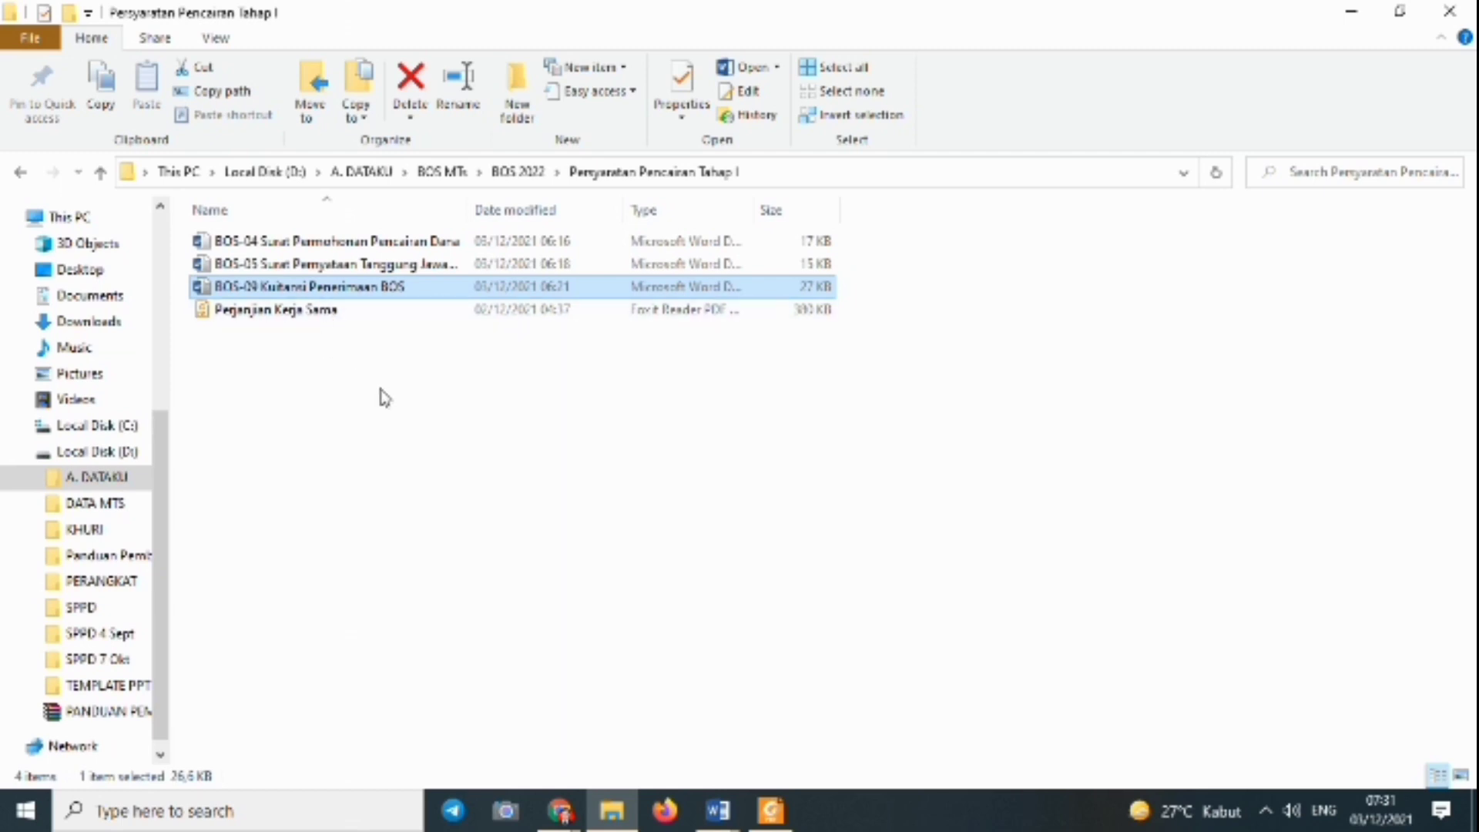
{"action": "left_click", "coordinate": [563, 811]}
{"action": "left_click", "coordinate": [505, 754]}
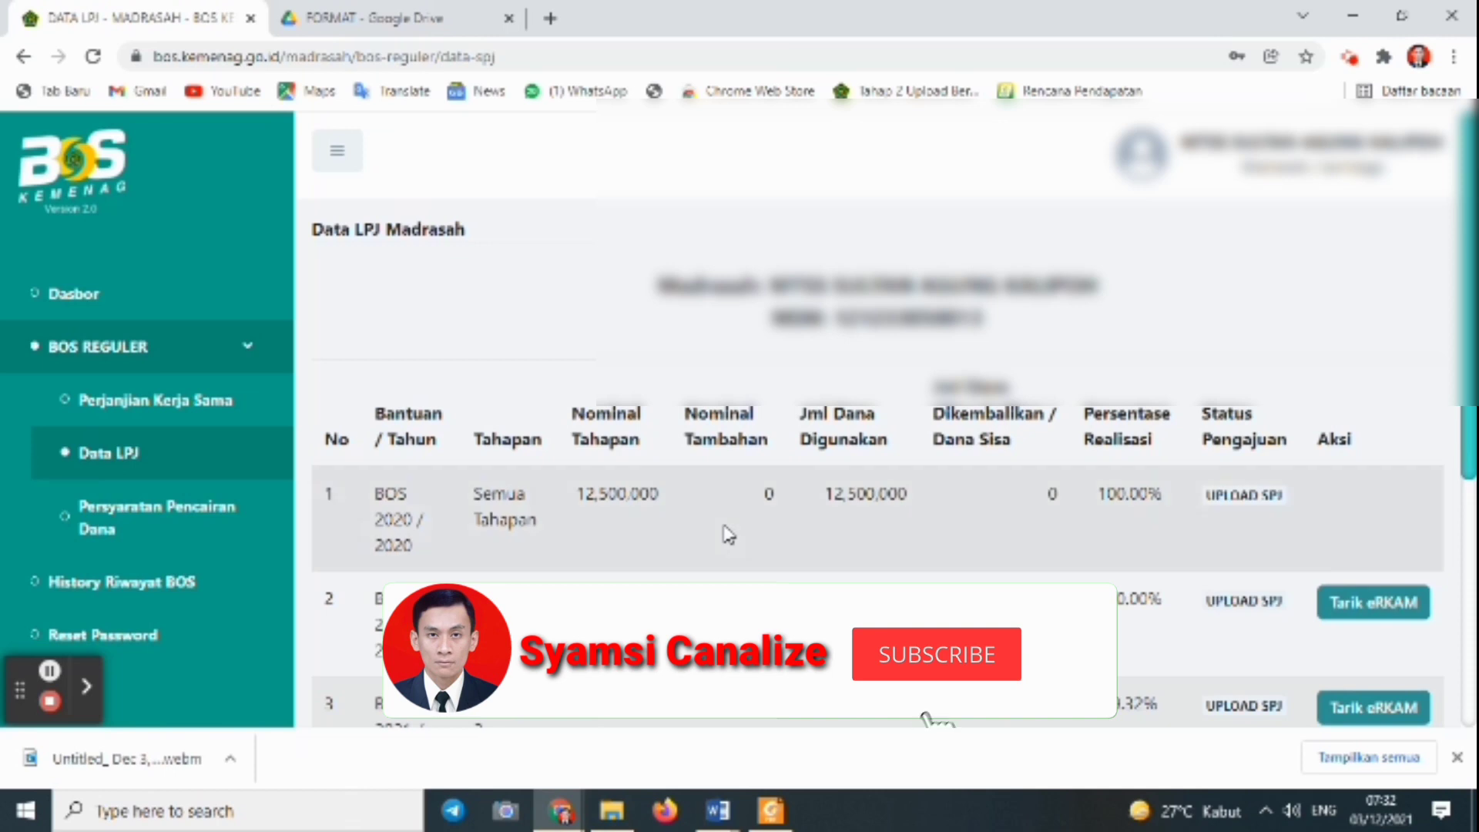
{"action": "scroll", "coordinate": [723, 526], "scroll_direction": "down", "scroll_amount": 1}
{"action": "scroll", "coordinate": [728, 533], "scroll_direction": "down", "scroll_amount": 5}
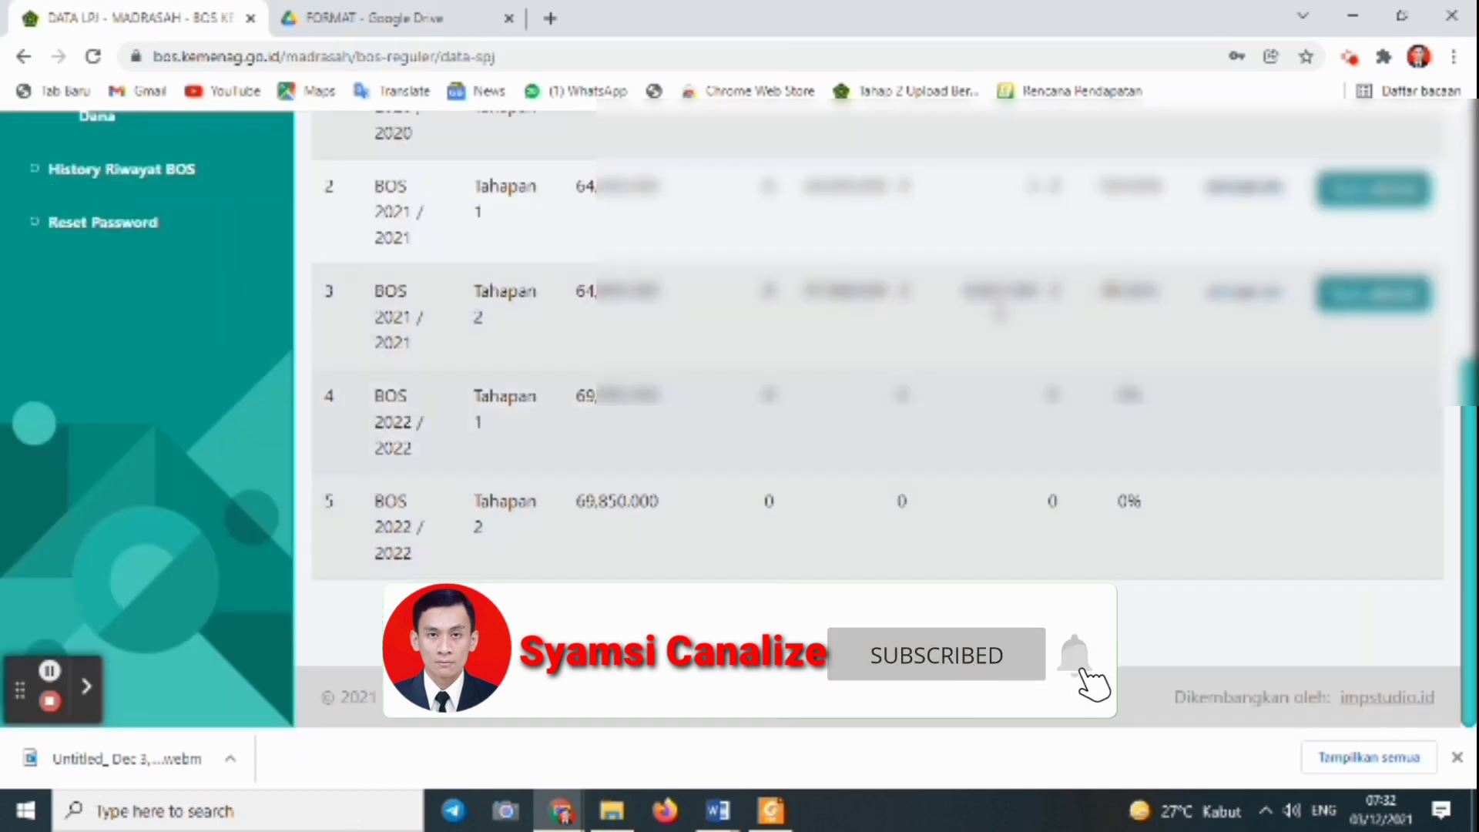
Step: Open a new browser tab and dismiss the downloads bar
{"action": "left_click", "coordinate": [550, 17]}
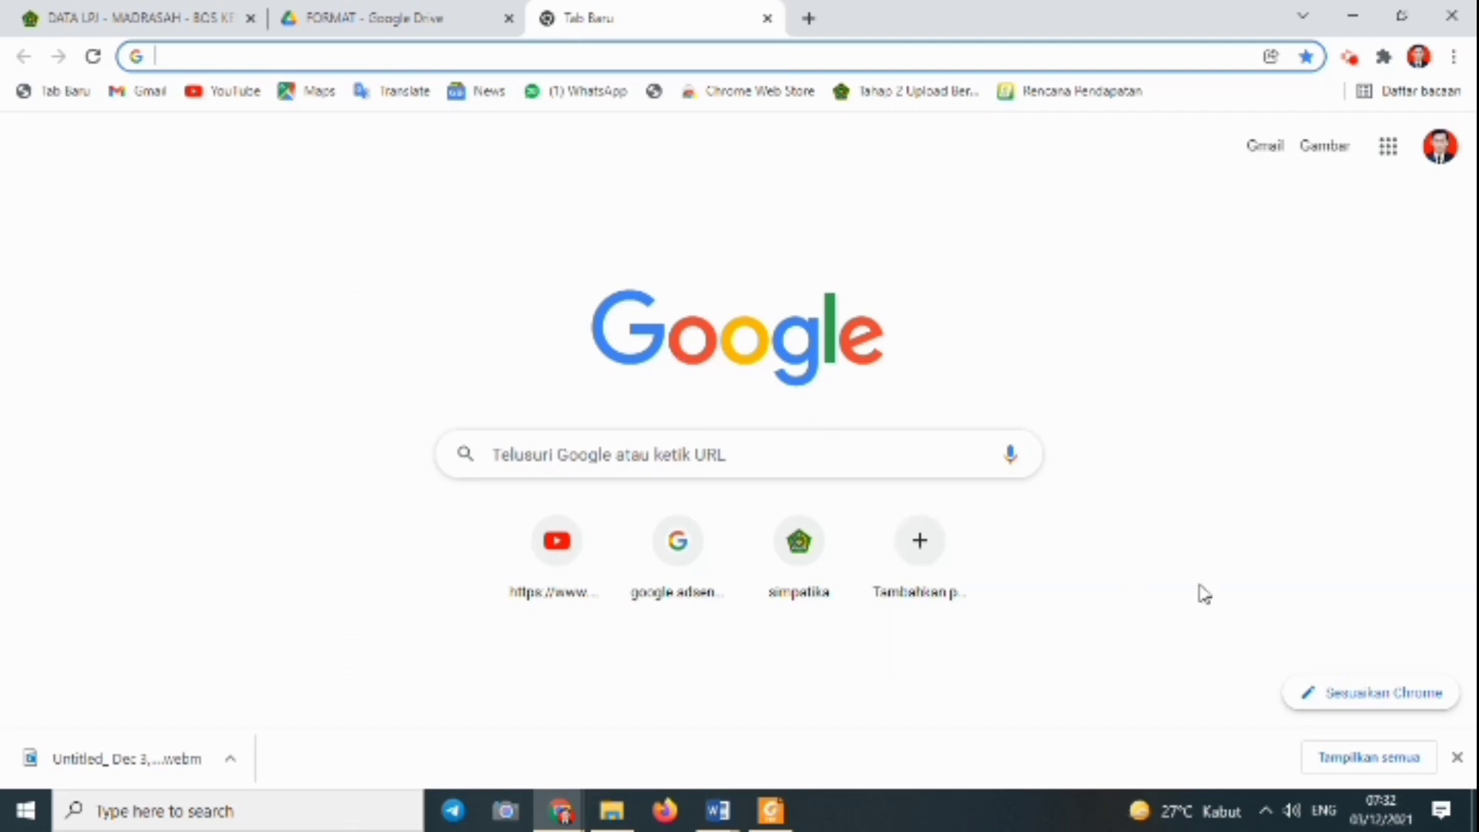
{"action": "left_click", "coordinate": [1457, 758]}
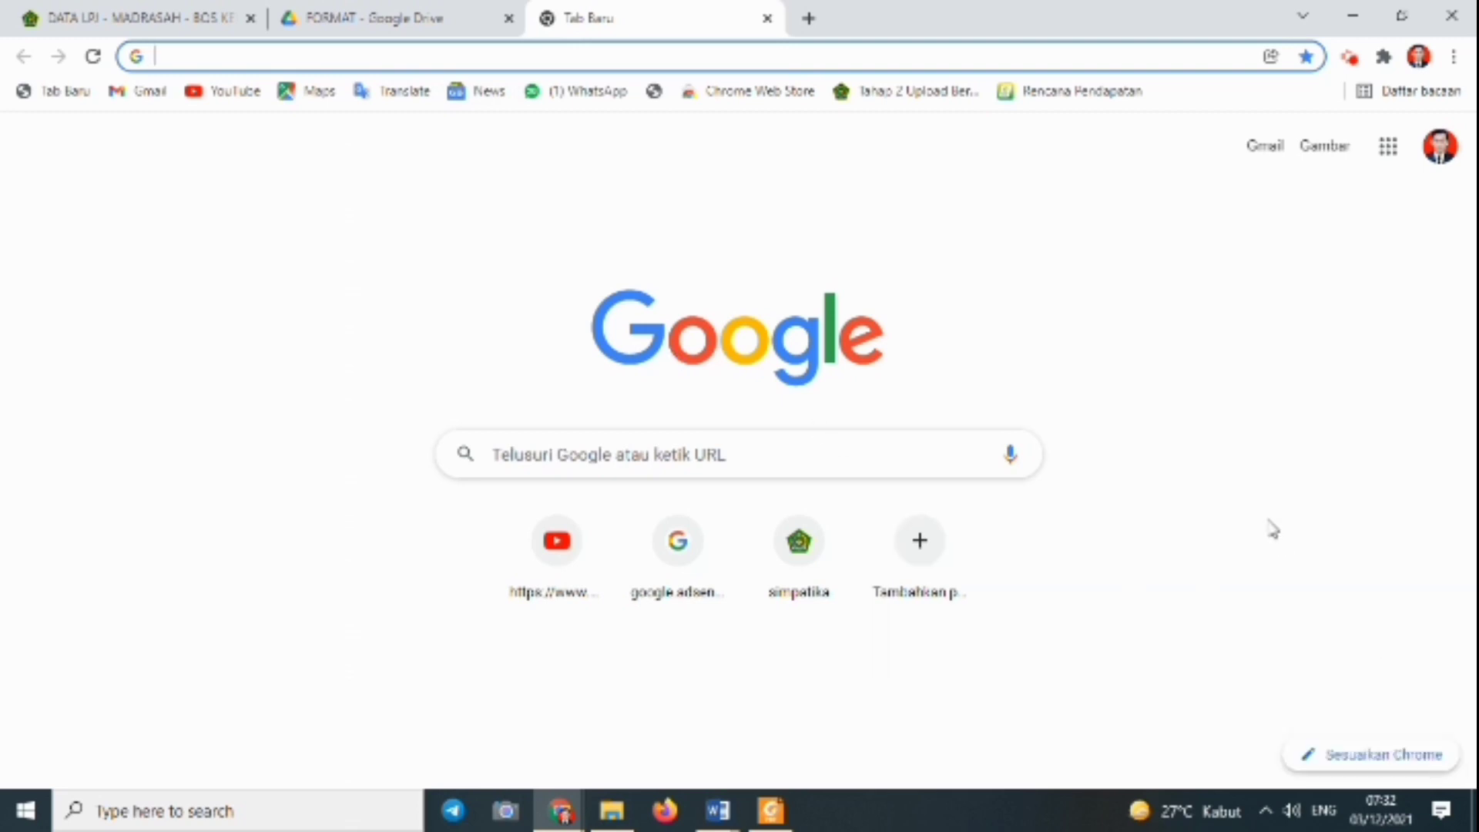